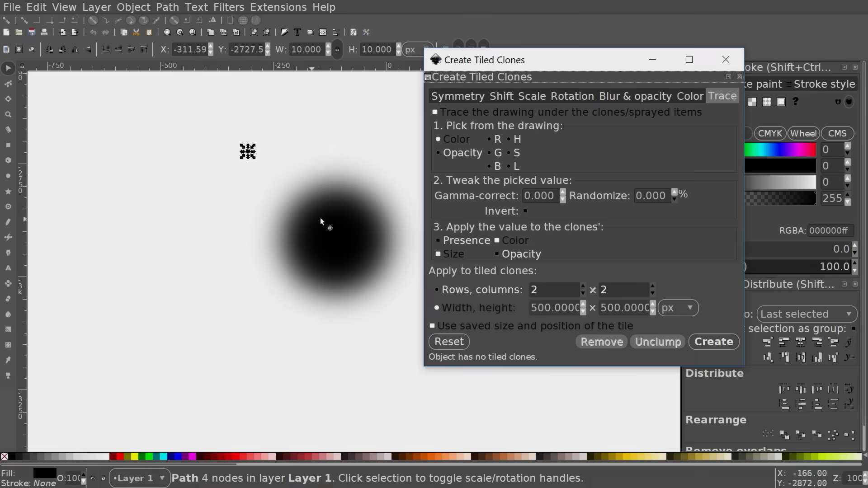
# - Create tiled clones of the small dot across a 400 × 400 px area over the blurred circle
pyautogui.write('400')
pyautogui.press('Tab')
pyautogui.write('400')
pyautogui.click(714, 342)
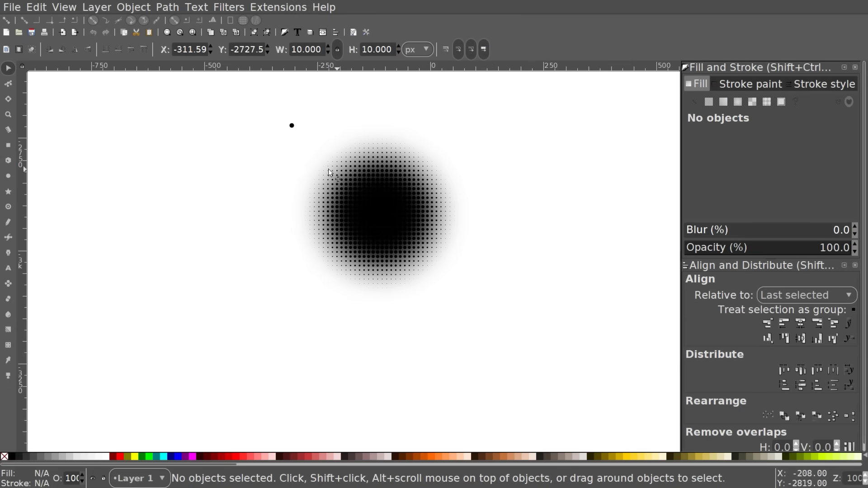
pyautogui.click(105, 178)
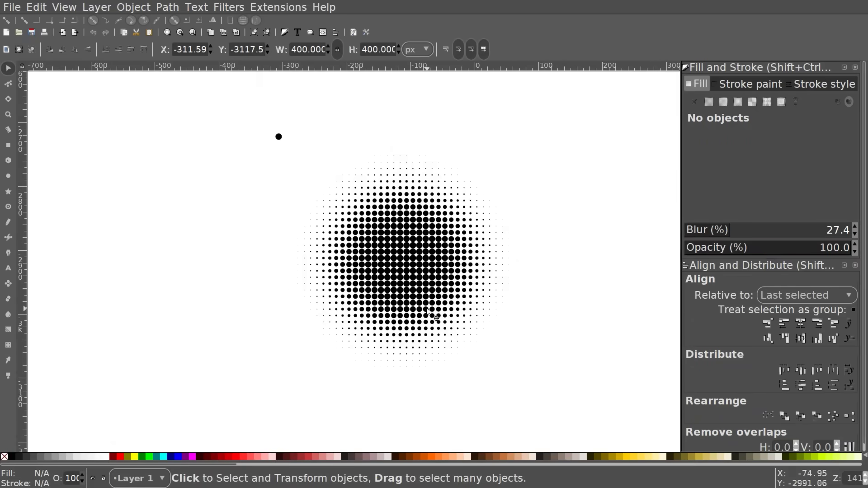
pyautogui.click(269, 142)
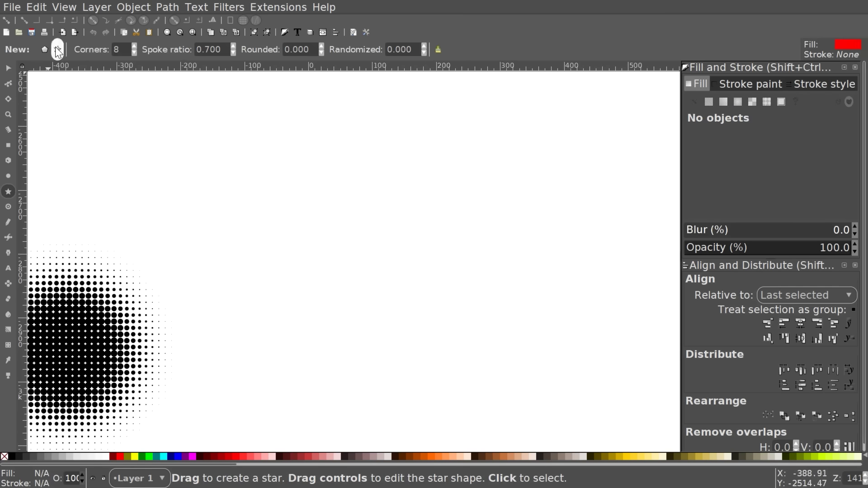
# - Draw an eight-cornered star with a spoke ratio of 0.700 and recolor its fill
pyautogui.moveTo(398, 233); pyautogui.dragTo(451, 185)
pyautogui.click(406, 457)
# - Smooth the star's eight inner nodes so the edges between its points curve
pyautogui.press('n')
pyautogui.click(370, 185)
pyautogui.keyDown('shift'); pyautogui.click(435, 213); pyautogui.keyUp('shift')
pyautogui.keyDown('shift'); pyautogui.click(408, 186); pyautogui.keyUp('shift')
pyautogui.keyDown('shift'); pyautogui.click(436, 252); pyautogui.keyUp('shift')
pyautogui.keyDown('shift'); pyautogui.click(408, 279); pyautogui.keyUp('shift')
pyautogui.keyDown('shift'); pyautogui.click(370, 279); pyautogui.keyUp('shift')
pyautogui.keyDown('shift'); pyautogui.click(344, 251); pyautogui.keyUp('shift')
pyautogui.keyDown('shift'); pyautogui.click(344, 214); pyautogui.keyUp('shift')
pyautogui.click(146, 50)
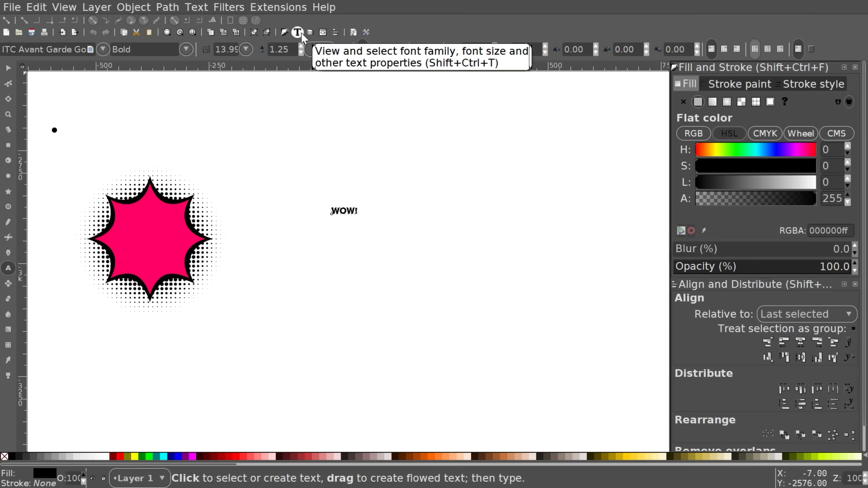
# - Open the text and font settings for the "WOW!" text and choose another font
pyautogui.click(297, 32)
pyautogui.scroll(-10, 455, 197)
pyautogui.click(370, 186)
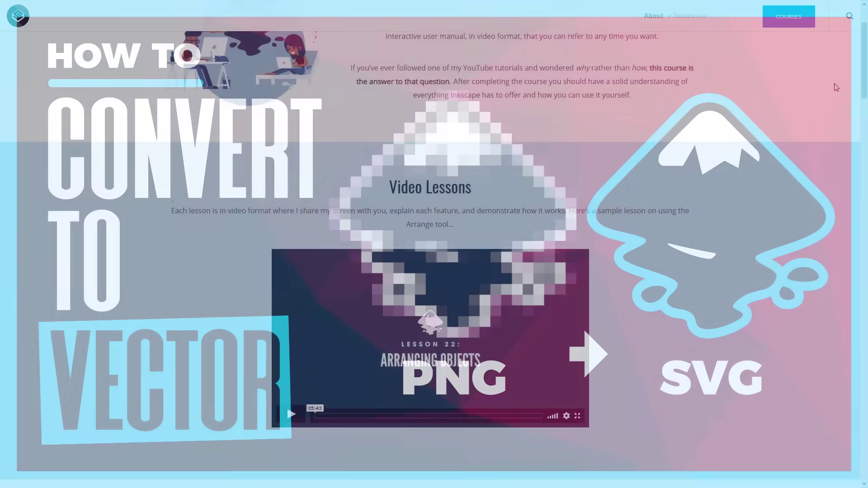
# - Switch to the Inkscape Master Class web page and examine its course description and list of lessons
pyautogui.scroll(-7, 835, 86)
pyautogui.scroll(-12, 834, 83)
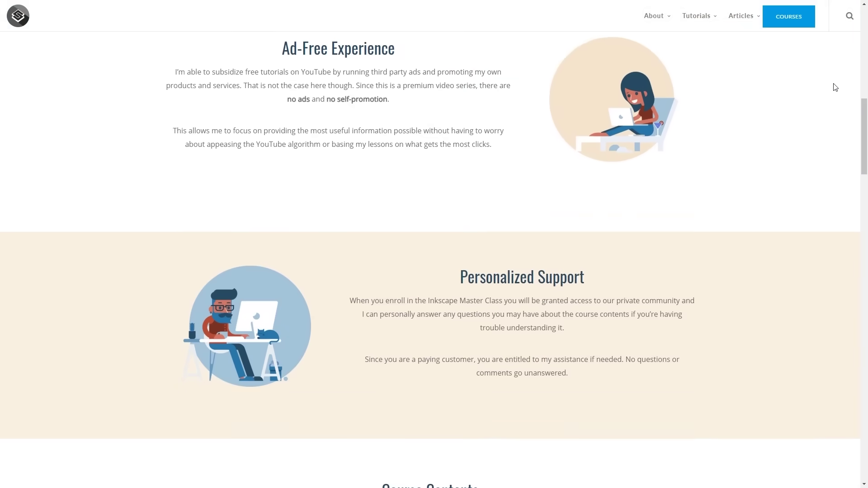
pyautogui.scroll(-12, 833, 88)
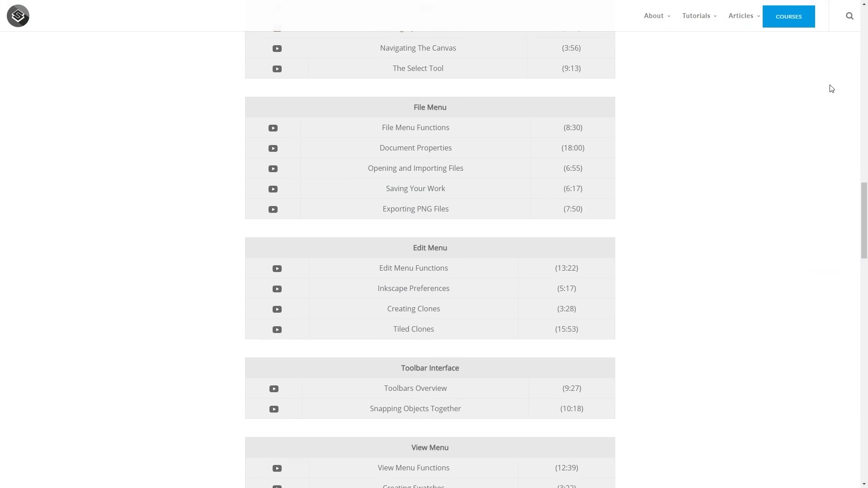
pyautogui.scroll(-6, 828, 92)
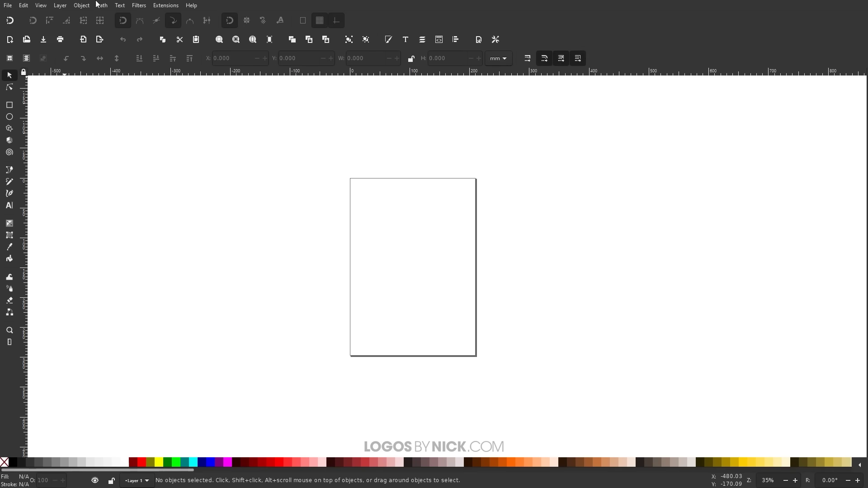
# - Import the PNG logo into the empty document as an embedded image at the default import resolution
pyautogui.click(41, 8)
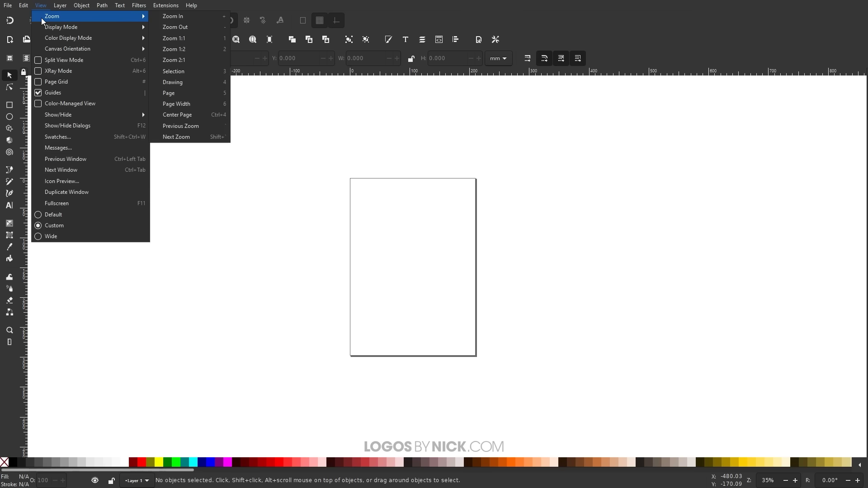
pyautogui.moveTo(52, 21)
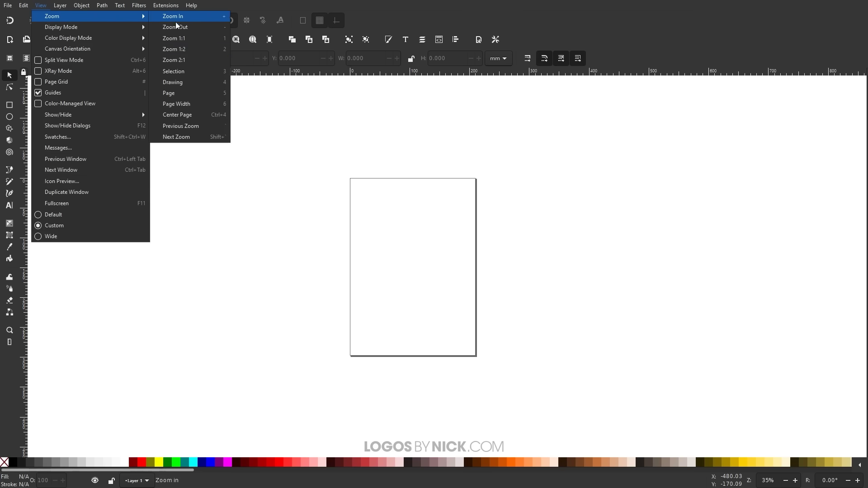
pyautogui.click(183, 38)
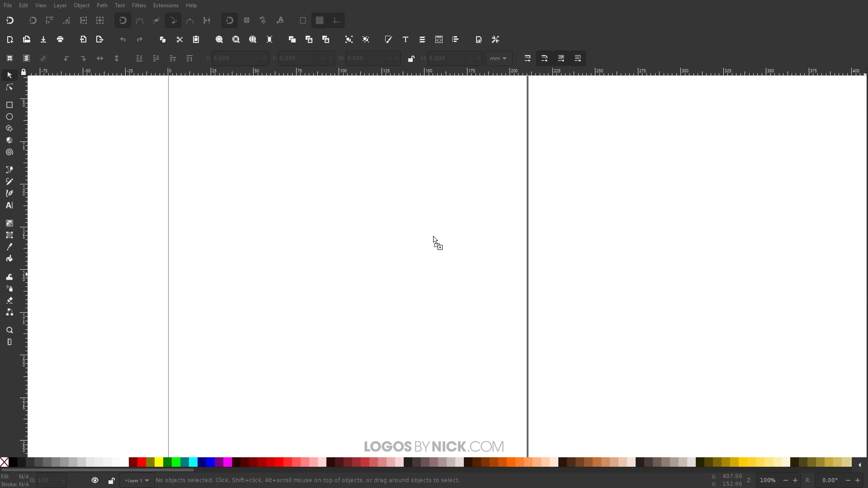
pyautogui.moveTo(434, 237); pyautogui.dragTo(433, 237)
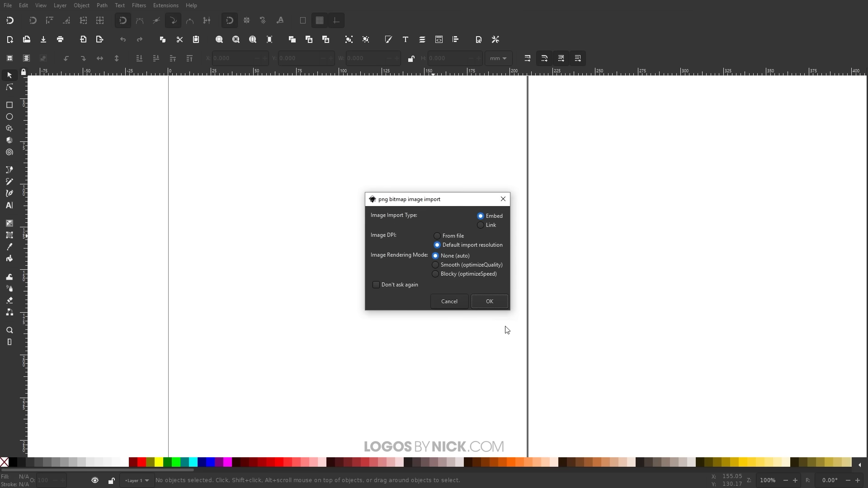
pyautogui.click(490, 300)
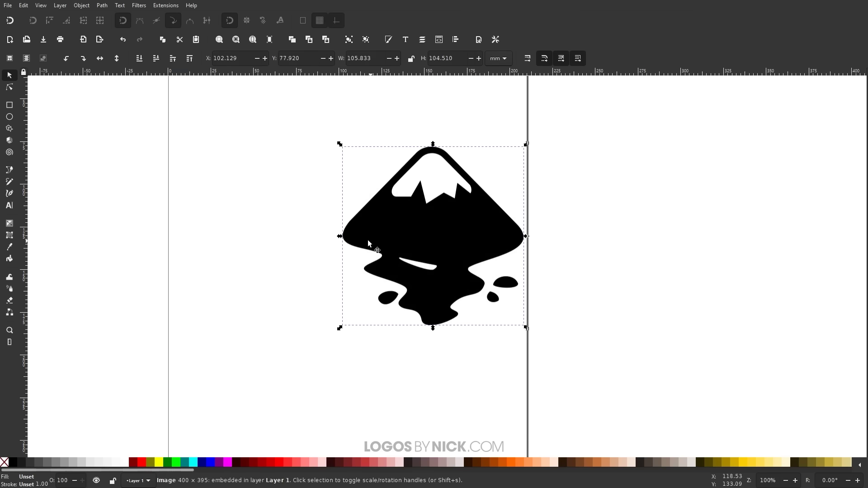
# - Examine the edges of the imported logo image up close
pyautogui.keyDown('ctrl'); pyautogui.scroll(7, 406, 171); pyautogui.keyUp('ctrl')
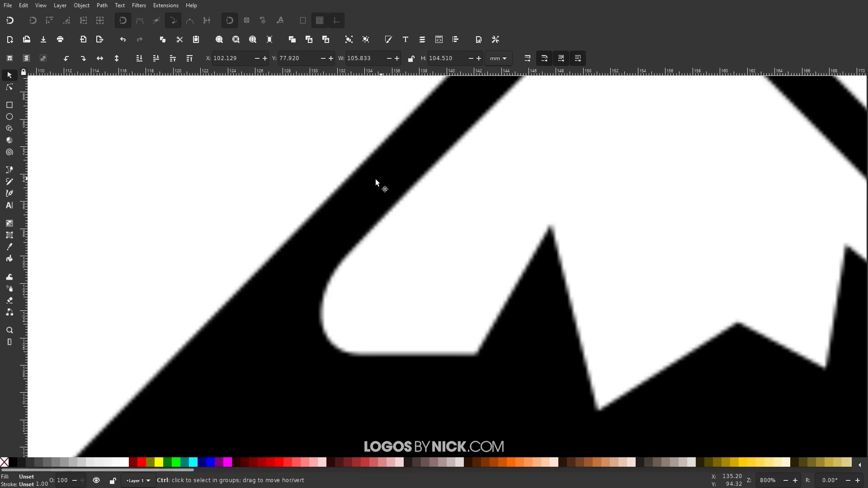
pyautogui.keyDown('ctrl'); pyautogui.scroll(4, 361, 197); pyautogui.keyUp('ctrl')
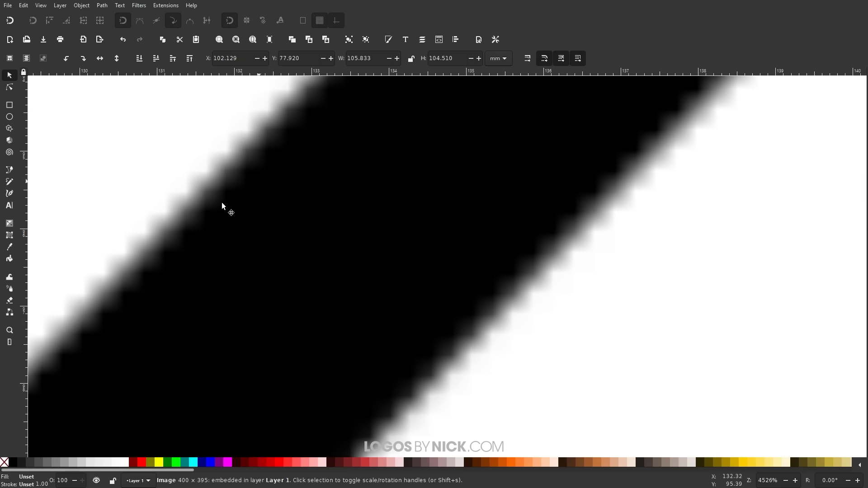
pyautogui.keyDown('ctrl'); pyautogui.scroll(-11, 272, 244); pyautogui.keyUp('ctrl')
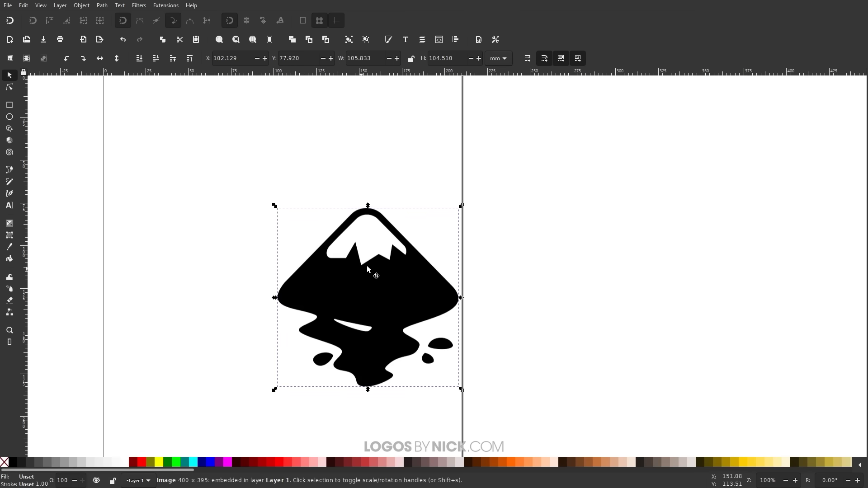
pyautogui.keyDown('ctrl'); pyautogui.scroll(-1, 397, 246); pyautogui.keyUp('ctrl')
pyautogui.keyDown('ctrl'); pyautogui.scroll(1, 397, 246); pyautogui.keyUp('ctrl')
pyautogui.keyDown('ctrl'); pyautogui.scroll(-1, 397, 246); pyautogui.keyUp('ctrl')
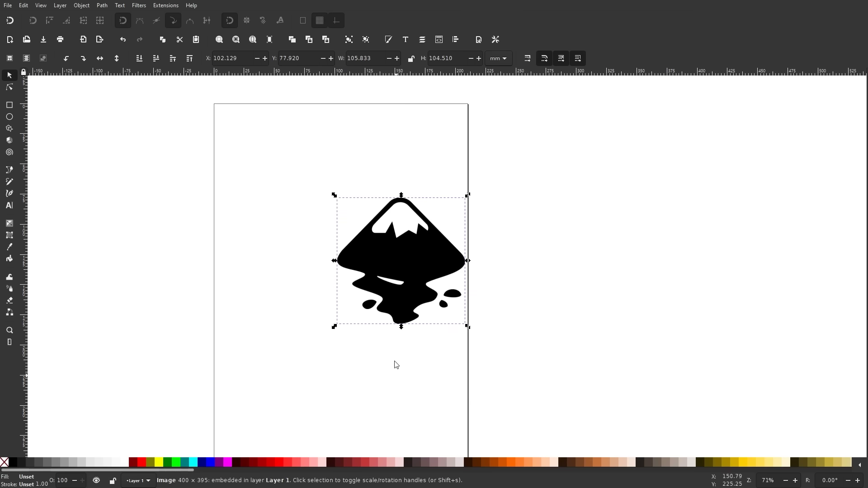
# - Move the logo image toward the middle of the page and resize the page to fit it with zero margins
pyautogui.moveTo(428, 310); pyautogui.dragTo(376, 312)
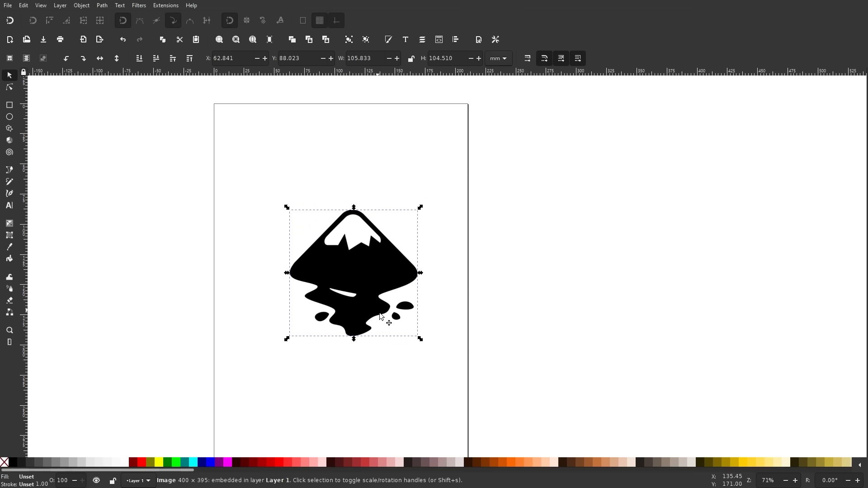
pyautogui.click(10, 6)
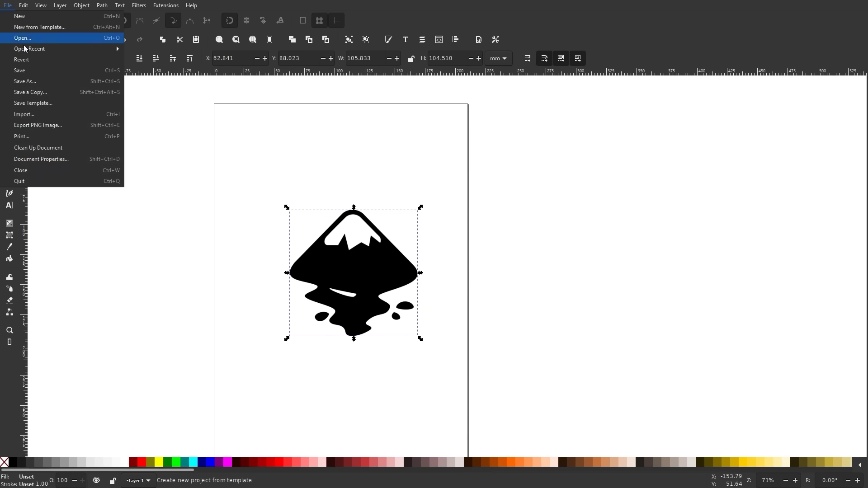
pyautogui.click(58, 159)
pyautogui.moveTo(130, 128); pyautogui.dragTo(573, 72)
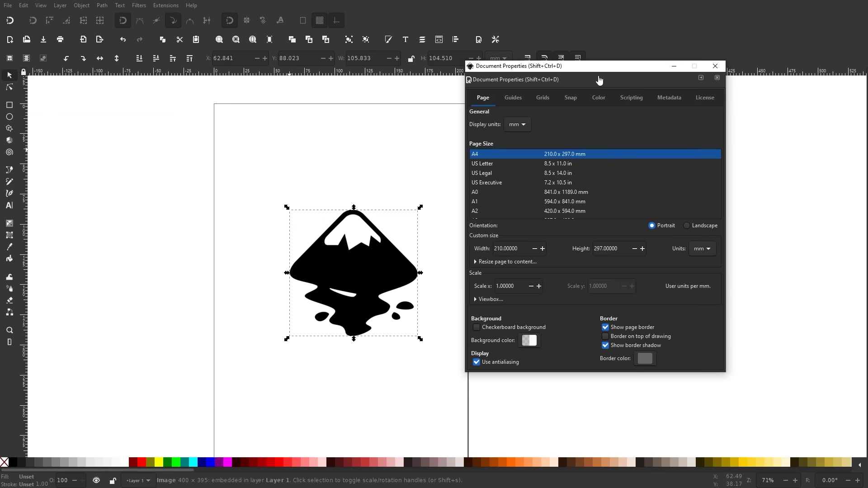
pyautogui.click(501, 262)
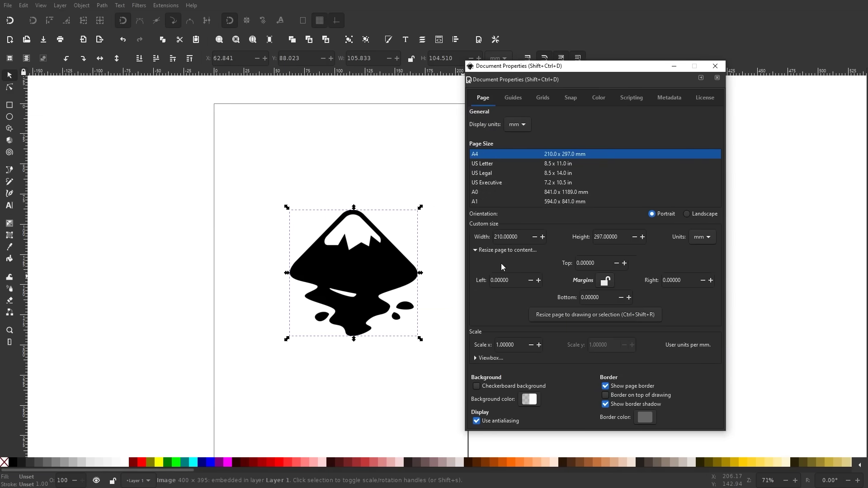
pyautogui.click(582, 316)
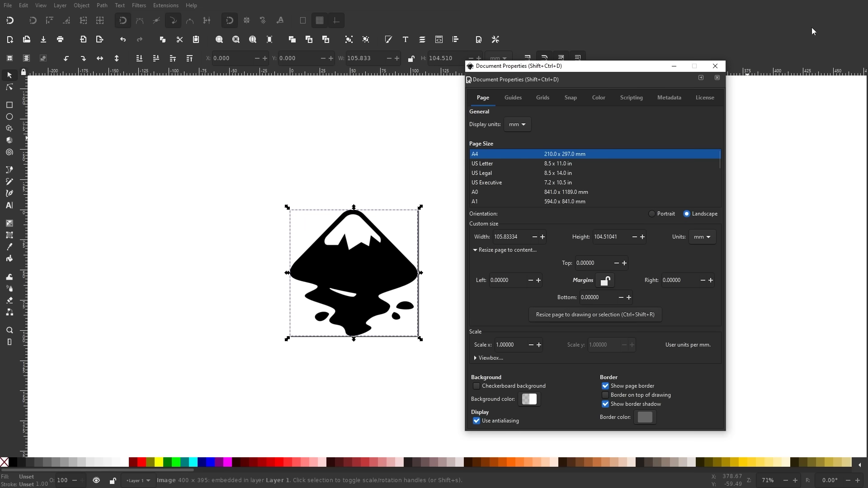
pyautogui.click(717, 68)
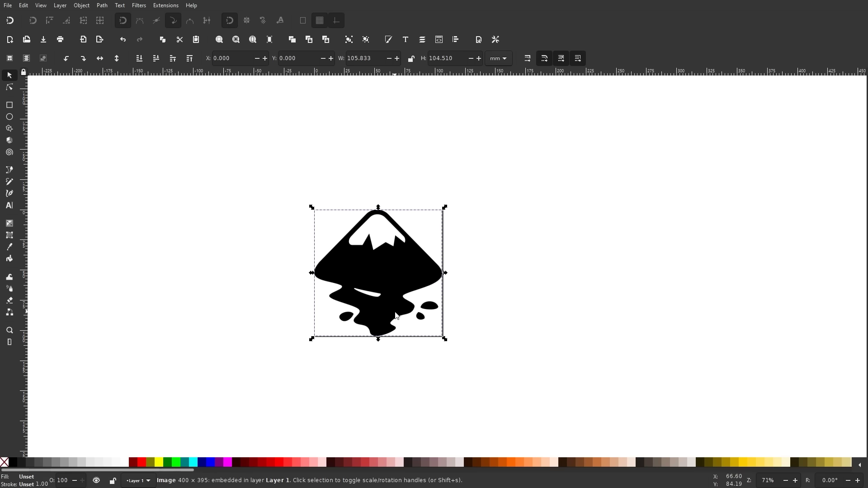
# - Start Trace Bitmap for the logo image and preview a single scan using brightness cutoff at a 0.450 threshold
pyautogui.press('ctrl')
pyautogui.scroll(2, 339, 226)
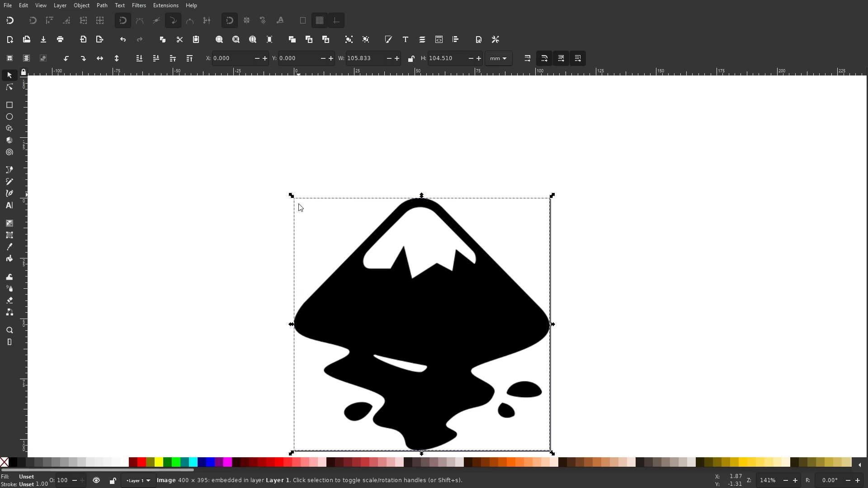
pyautogui.scroll(-3, 493, 245)
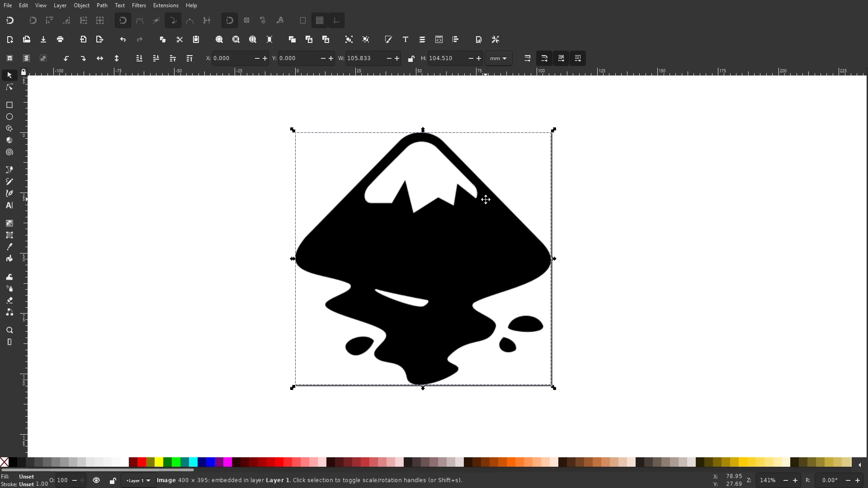
pyautogui.click(102, 5)
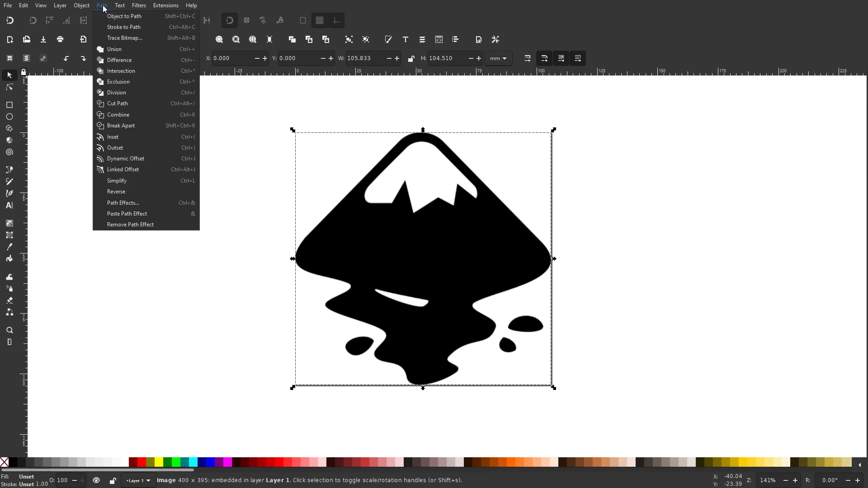
pyautogui.click(136, 38)
pyautogui.moveTo(254, 12)
pyautogui.mouseDown()
pyautogui.moveTo(457, 112)
pyautogui.moveTo(272, 114)
pyautogui.moveTo(719, 125)
pyautogui.mouseUp()
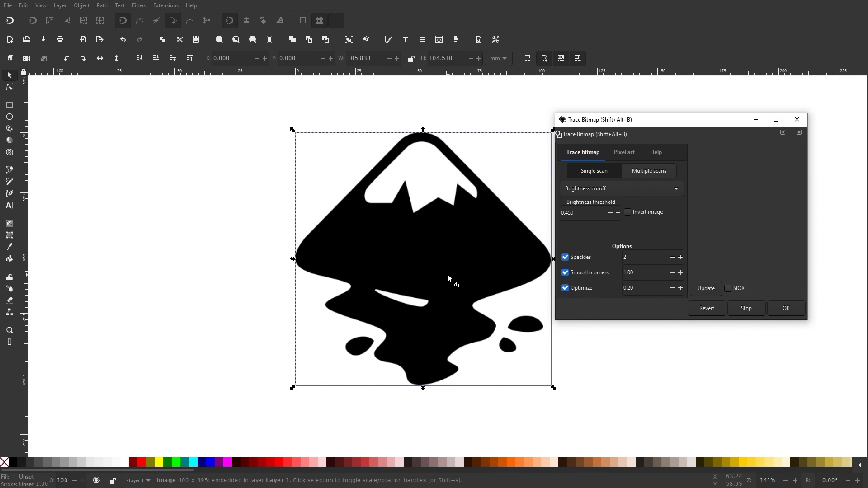
pyautogui.click(654, 171)
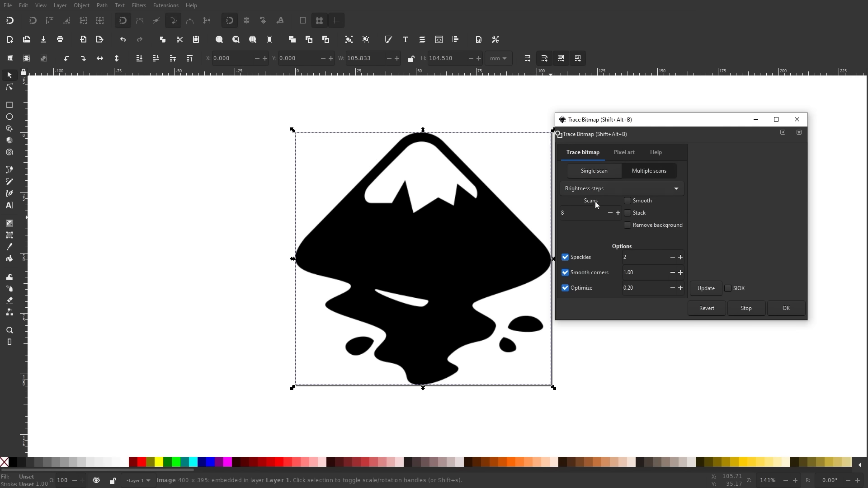
pyautogui.click(588, 173)
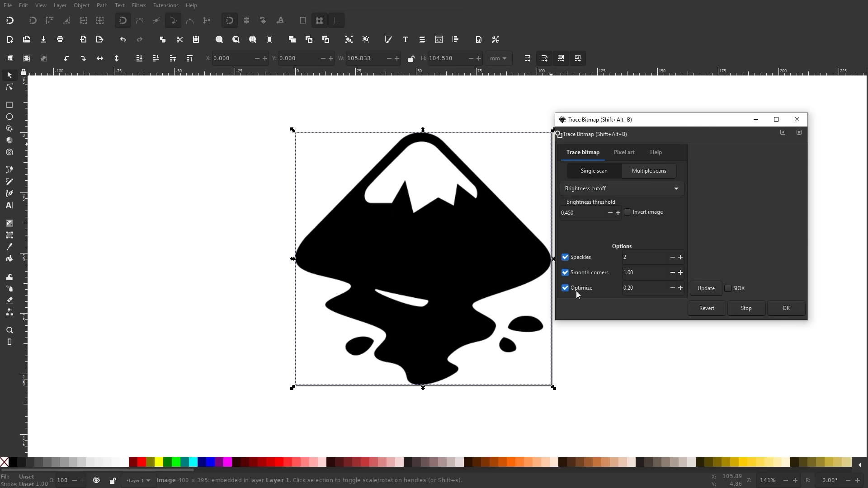
pyautogui.click(709, 289)
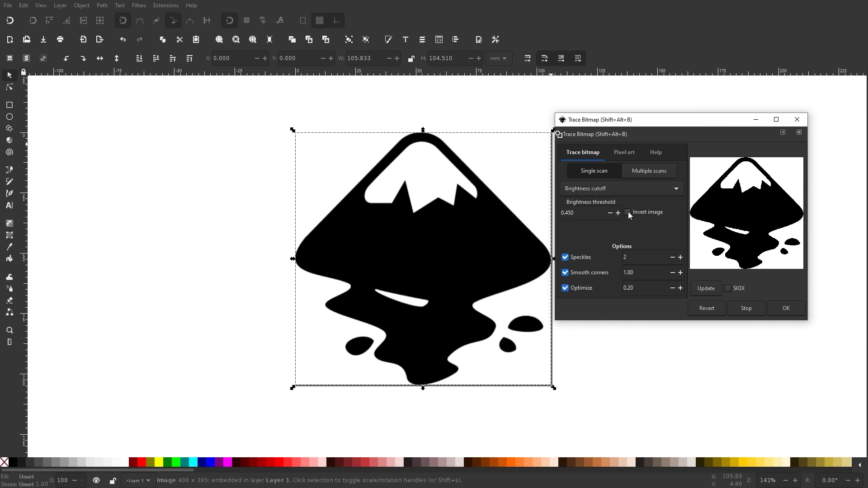
# - Keep the brightness cutoff method, apply the trace to the logo image, and close the Trace Bitmap dialog
pyautogui.click(677, 189)
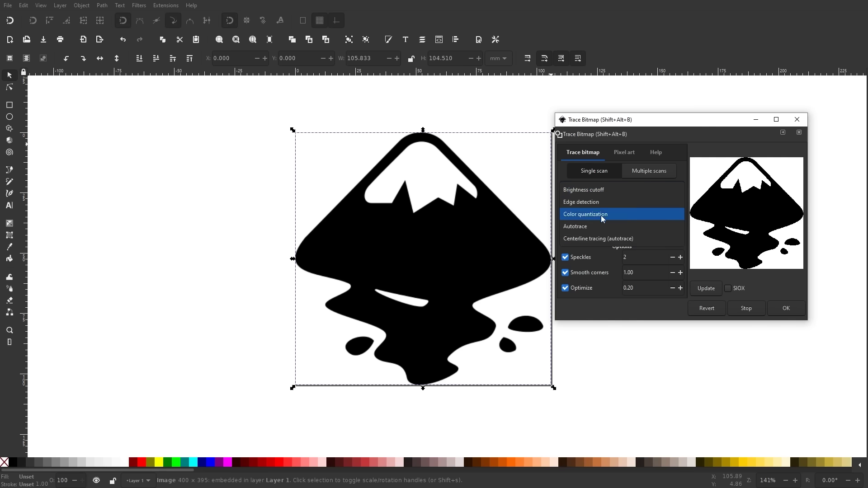
pyautogui.click(685, 196)
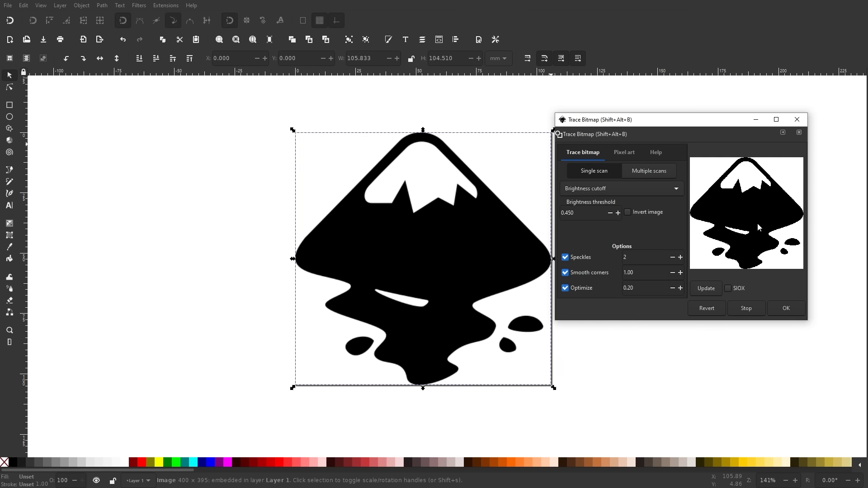
pyautogui.click(786, 310)
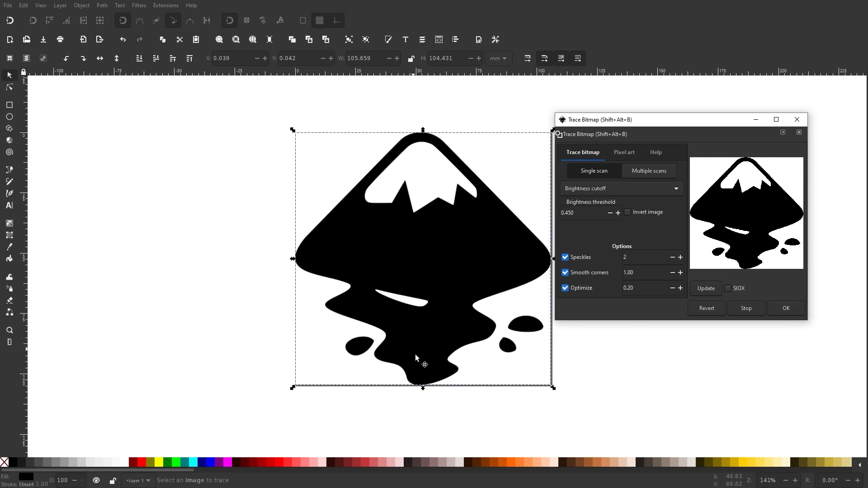
pyautogui.click(796, 126)
# - Move the traced vector copy to the left of the original bitmap and inspect the traced copy's edges
pyautogui.moveTo(494, 259)
pyautogui.mouseDown()
pyautogui.moveTo(558, 262)
pyautogui.moveTo(452, 223)
pyautogui.moveTo(332, 211)
pyautogui.moveTo(281, 226)
pyautogui.moveTo(268, 256)
pyautogui.moveTo(278, 252)
pyautogui.mouseUp()
pyautogui.click(503, 261)
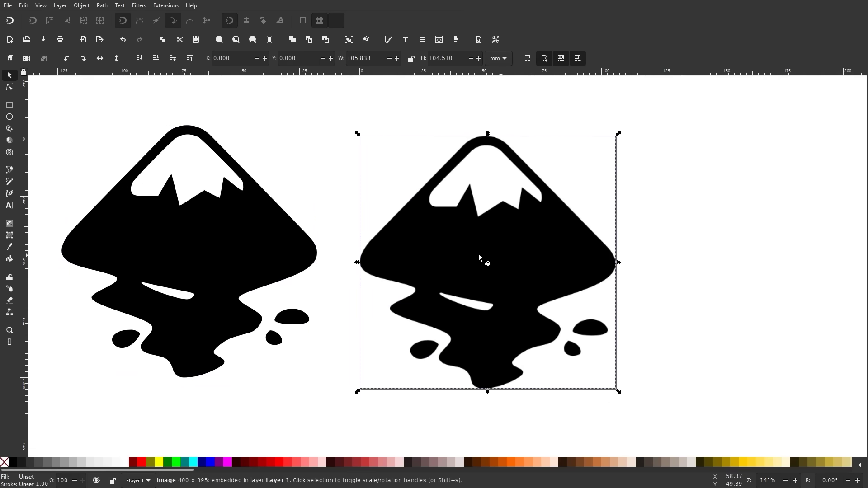
pyautogui.click(191, 252)
pyautogui.scroll(8, 264, 295)
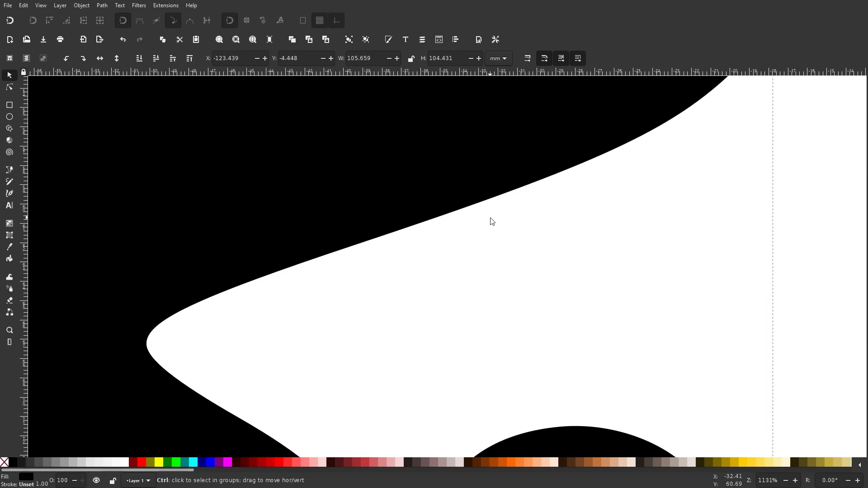
# - Try reshaping the traced copy by moving a node on its lower-right edge with the Node tool
pyautogui.scroll(-7, 475, 240)
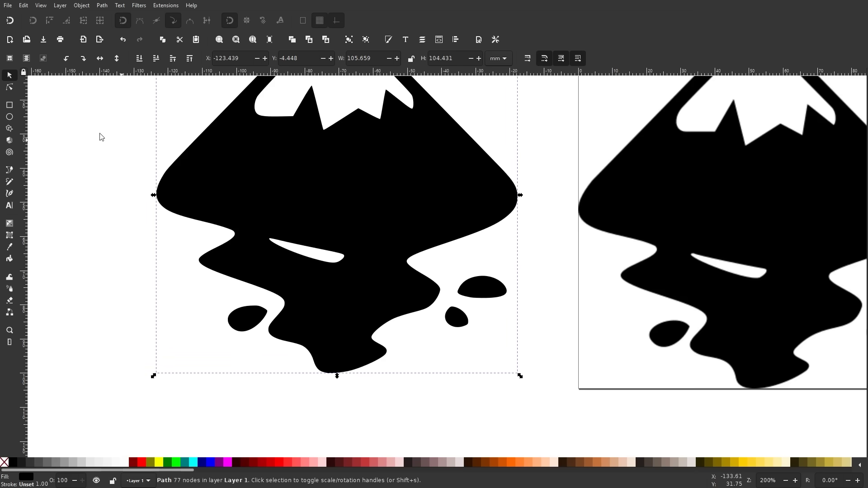
pyautogui.click(10, 88)
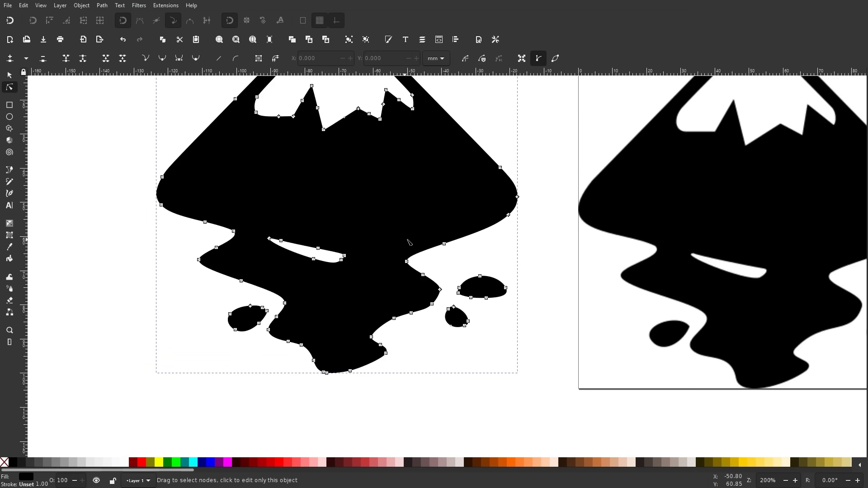
pyautogui.scroll(5, 445, 270)
pyautogui.moveTo(464, 156); pyautogui.dragTo(514, 257)
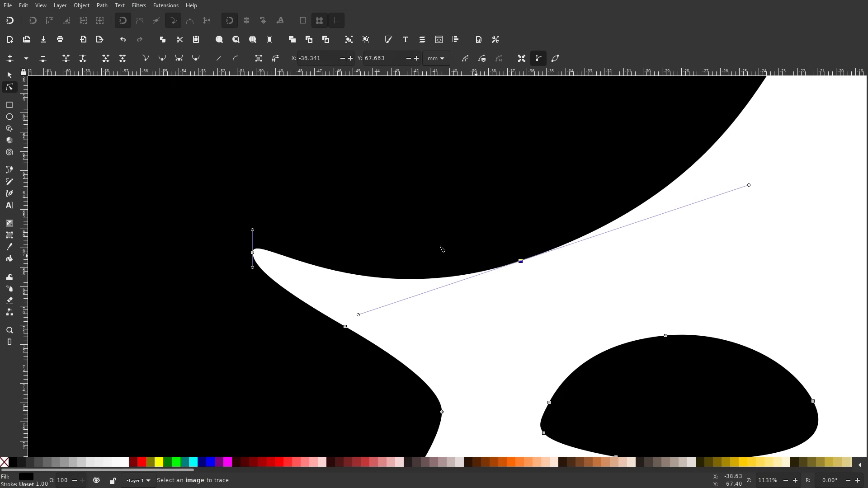
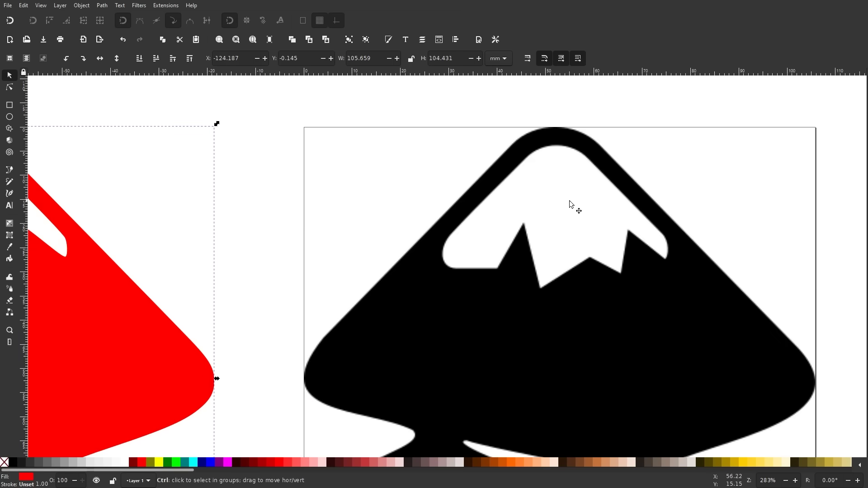
# - Compare the traced copy with the original bitmap and set the copy's fill to black
pyautogui.keyDown('ctrl'); pyautogui.scroll(2, 584, 208); pyautogui.keyUp('ctrl')
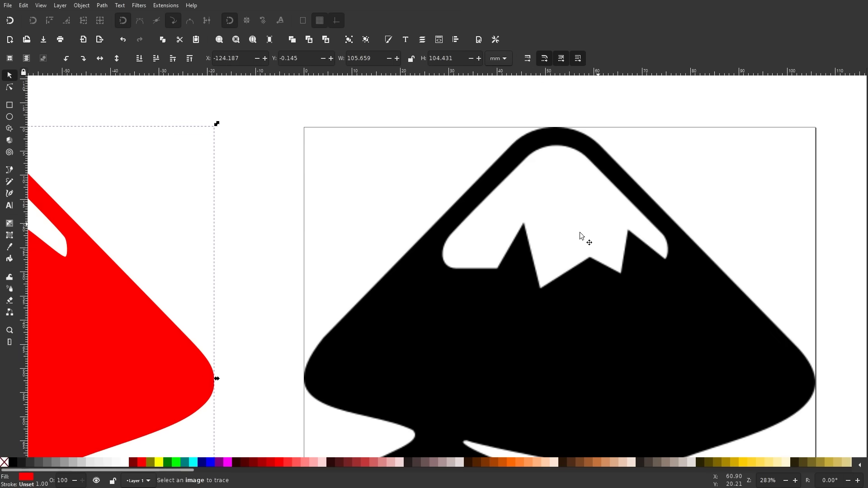
pyautogui.hscroll(-10, 387, 258)
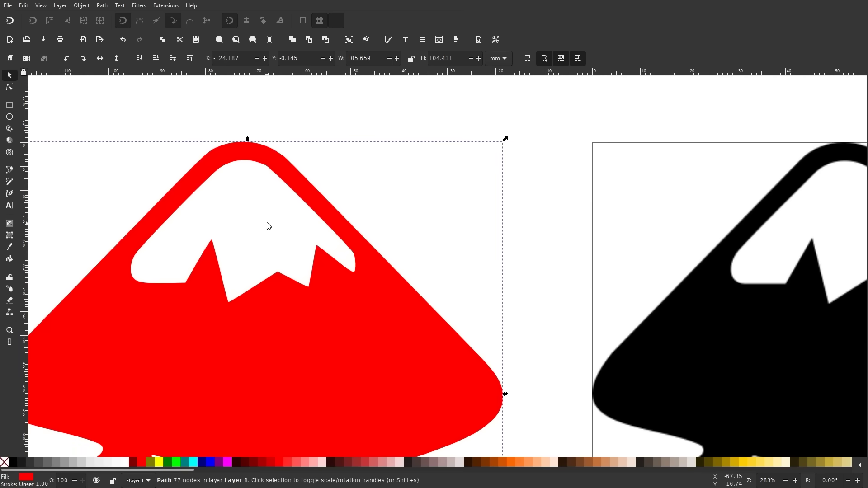
pyautogui.scroll(-2, 313, 213)
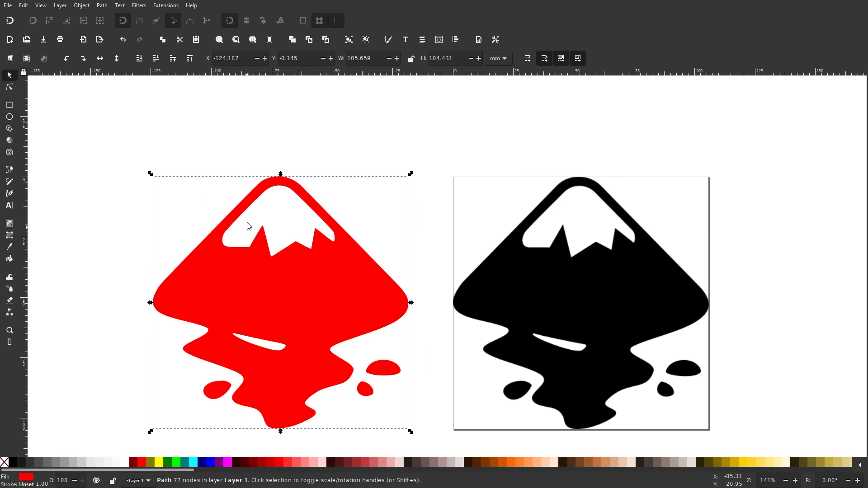
pyautogui.scroll(1, 240, 220)
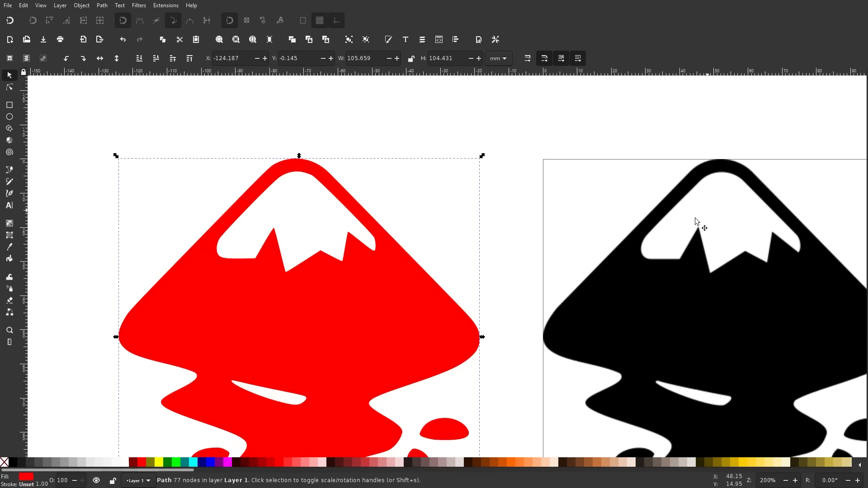
pyautogui.click(16, 462)
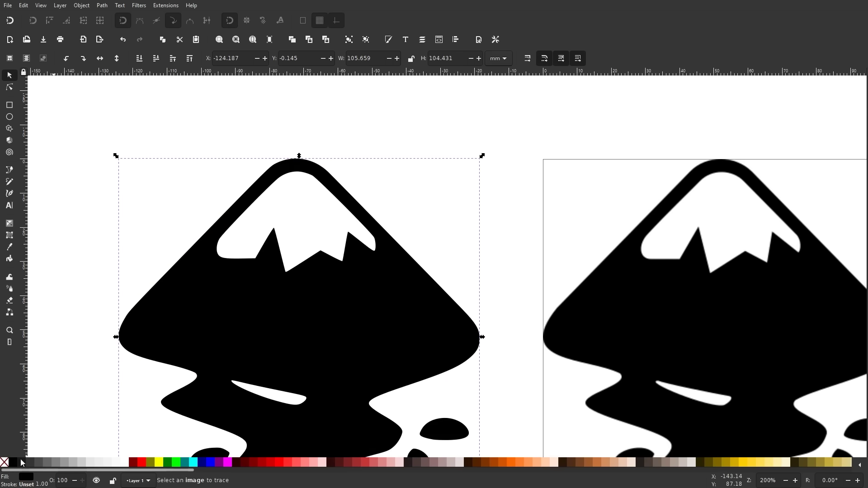
pyautogui.scroll(-3, 335, 235)
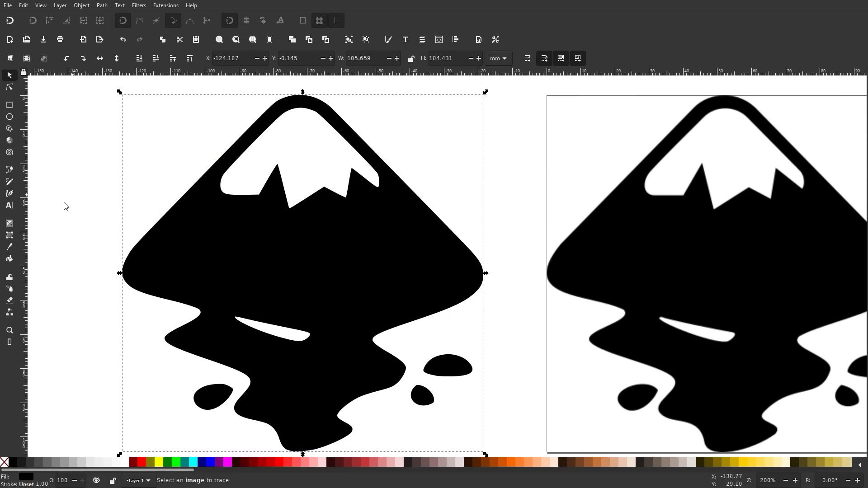
# - Fill the traced copy's white snowcap with the Paint Bucket, set that fill to red, and inspect its edges
pyautogui.click(9, 259)
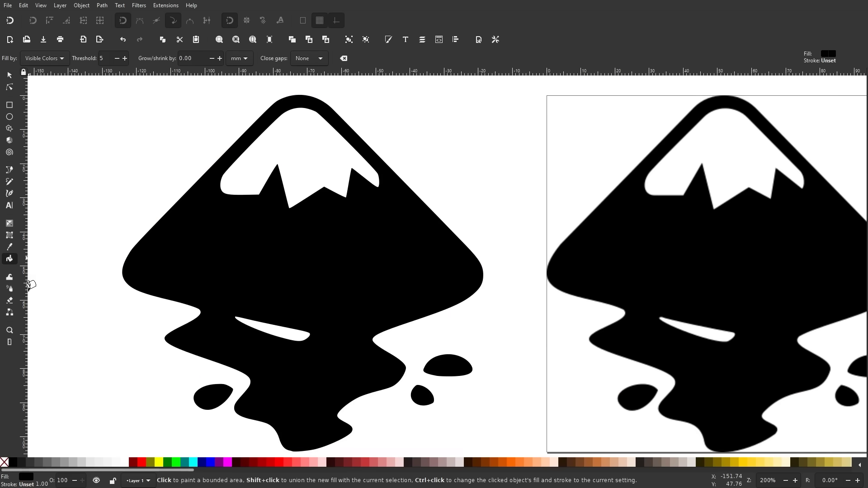
pyautogui.click(308, 144)
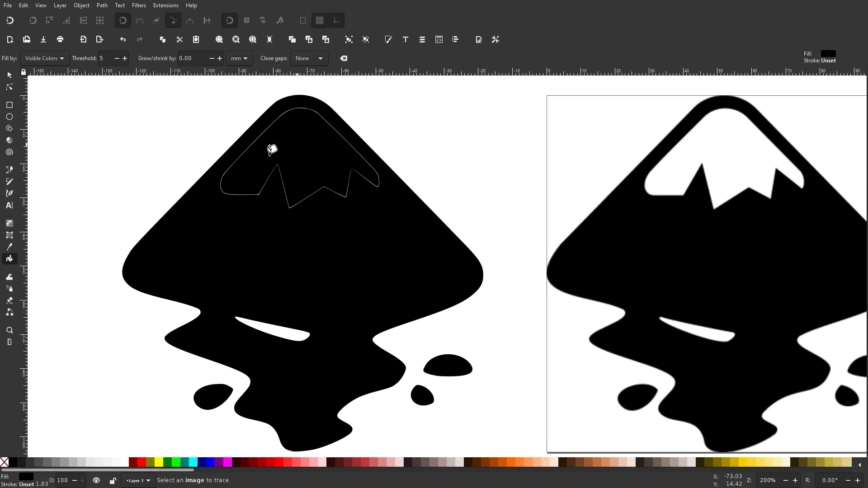
pyautogui.click(140, 464)
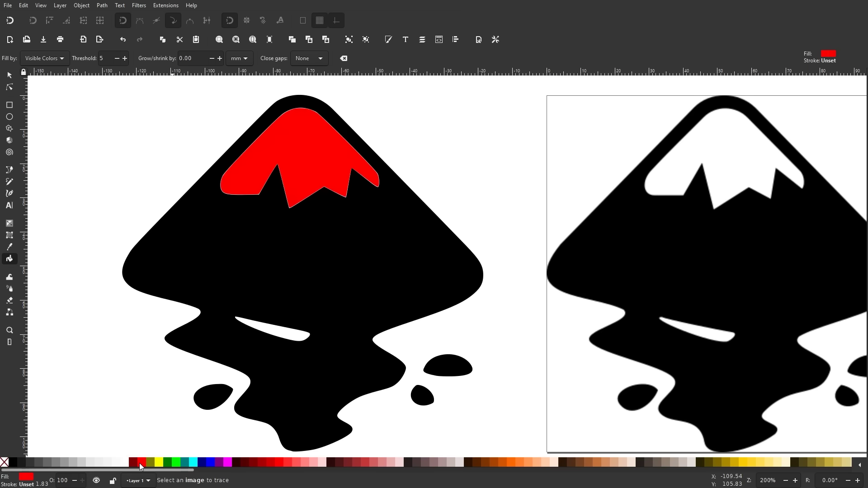
pyautogui.scroll(5, 277, 203)
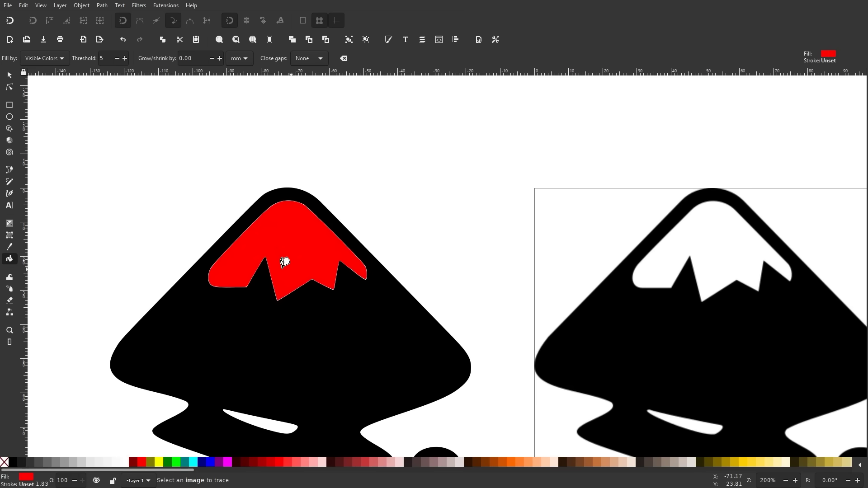
pyautogui.scroll(4, 226, 268)
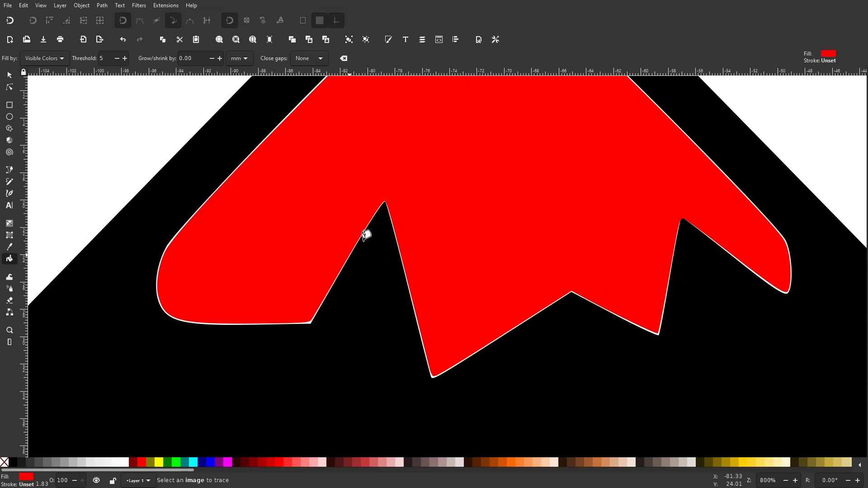
pyautogui.scroll(4, 419, 372)
pyautogui.hscroll(4, 419, 372)
pyautogui.scroll(-2, 419, 372)
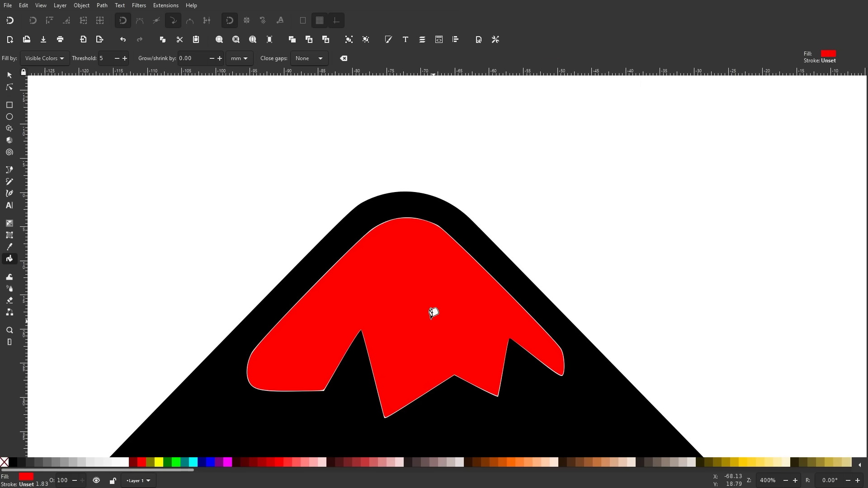
# - Apply a dynamic offset to the red snowcap, expand it outward to about 49.4 × 32.2 mm, and convert it to a path
pyautogui.scroll(1, 435, 310)
pyautogui.click(103, 7)
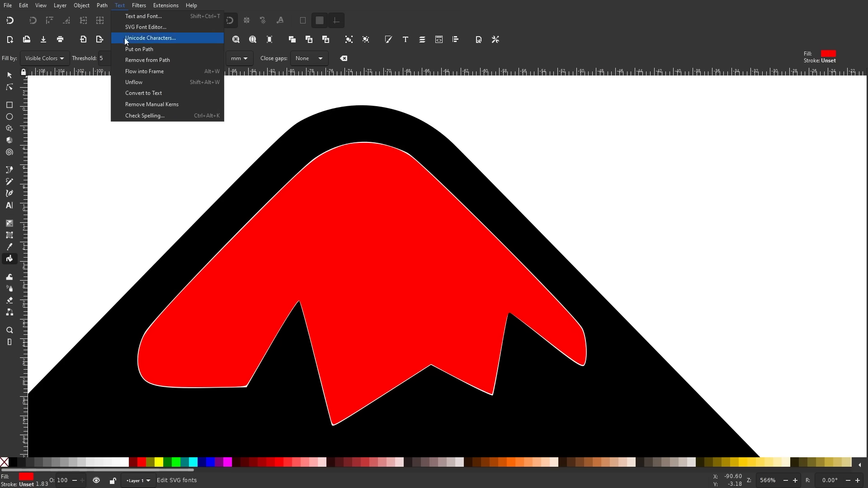
pyautogui.click(132, 169)
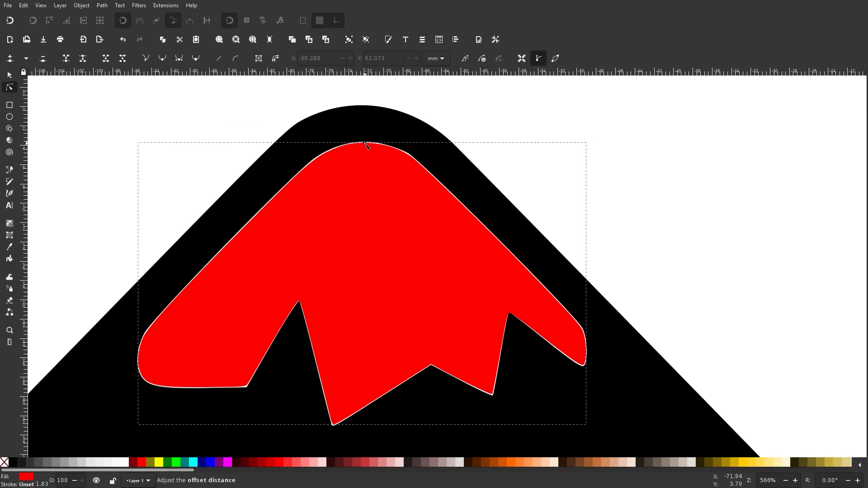
pyautogui.moveTo(365, 143); pyautogui.dragTo(369, 130)
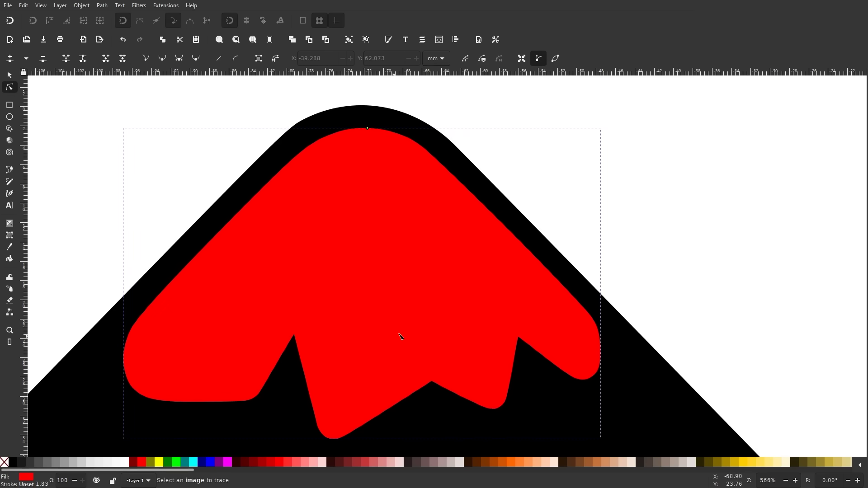
pyautogui.click(102, 5)
pyautogui.click(121, 14)
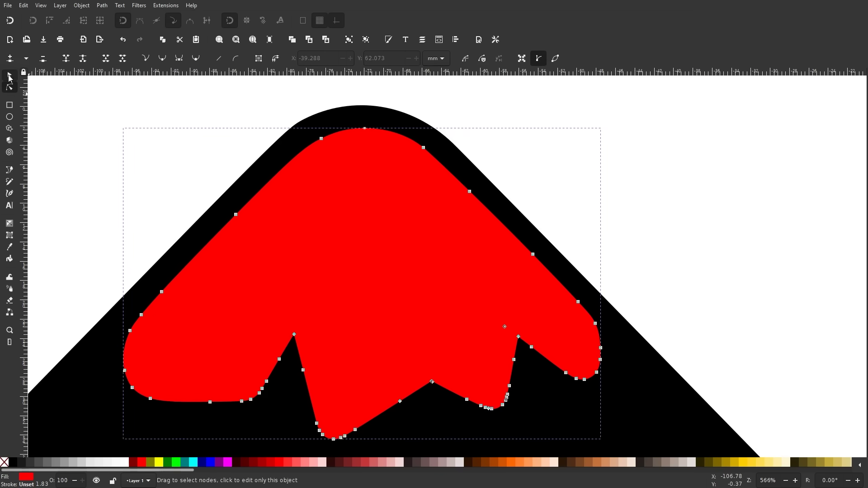
# - Lower the expanded snowcap beneath the black shape and set its fill to white
pyautogui.click(10, 76)
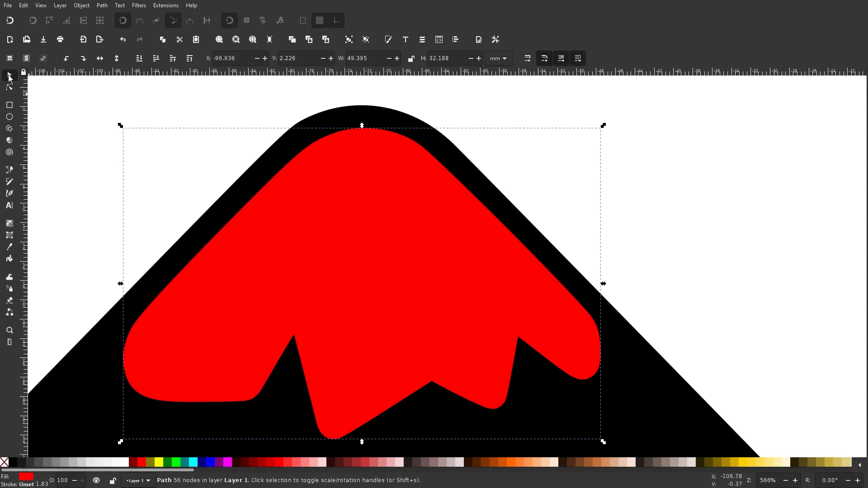
pyautogui.click(139, 61)
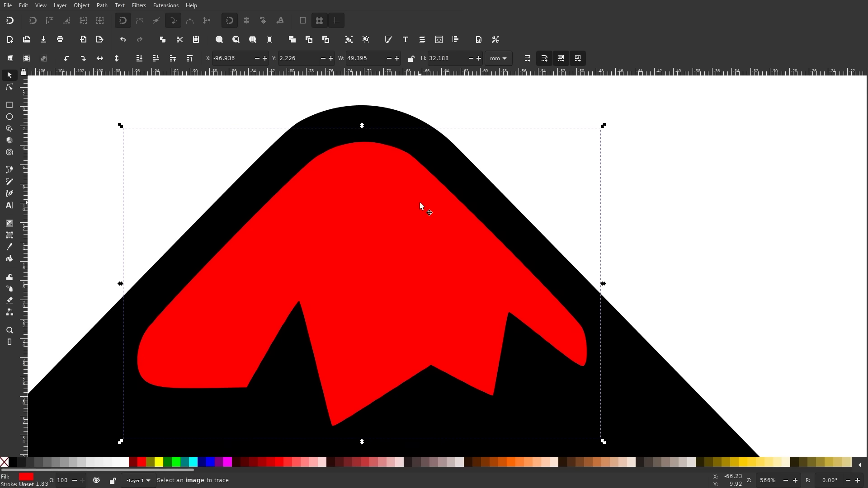
pyautogui.click(126, 462)
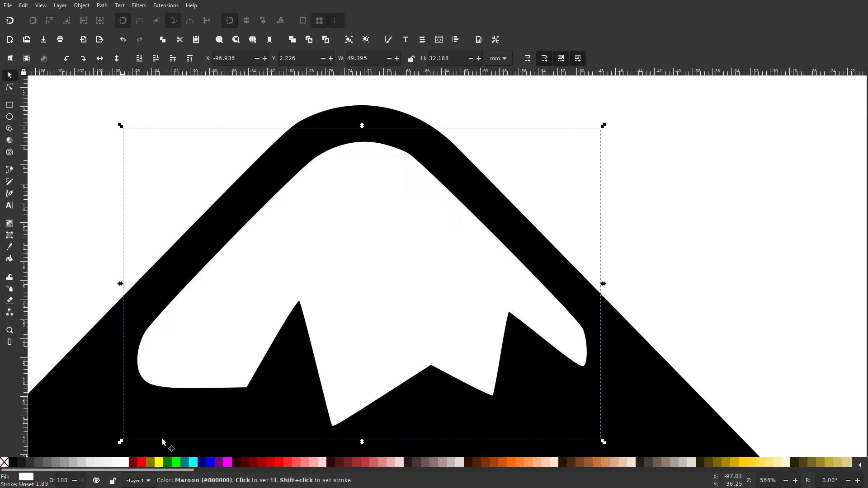
pyautogui.scroll(-3, 368, 240)
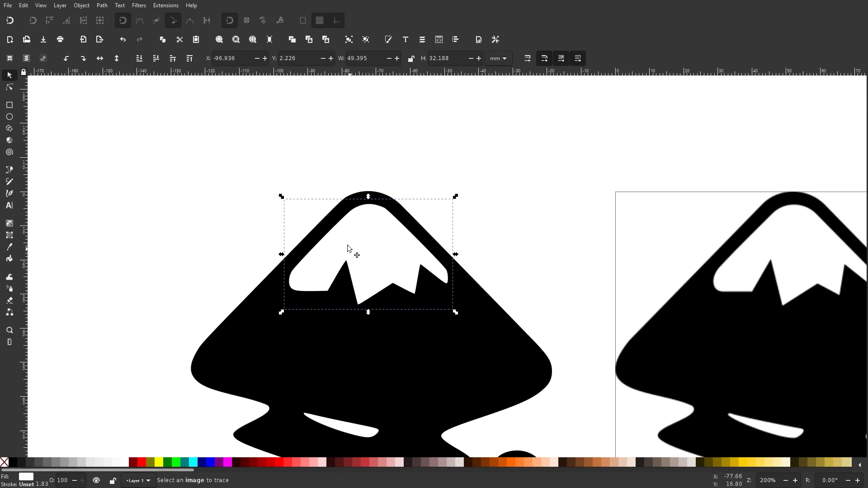
pyautogui.scroll(-4, 417, 240)
pyautogui.scroll(-3, 418, 240)
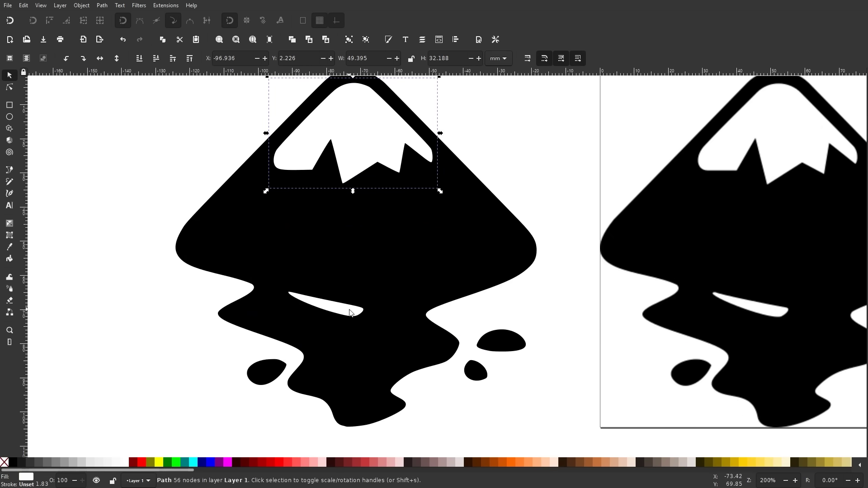
pyautogui.scroll(4, 325, 310)
pyautogui.scroll(-5, 335, 289)
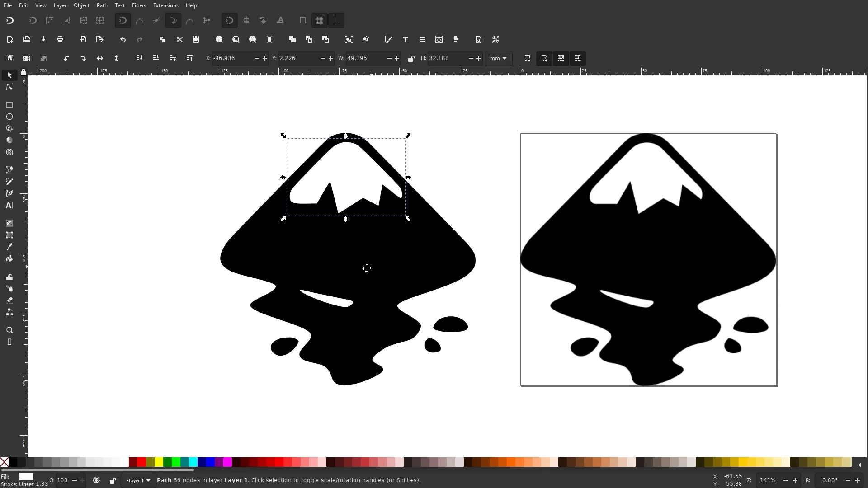
# - Select the traced logo together with its snowcap shape and delete both
pyautogui.moveTo(364, 266); pyautogui.dragTo(326, 284)
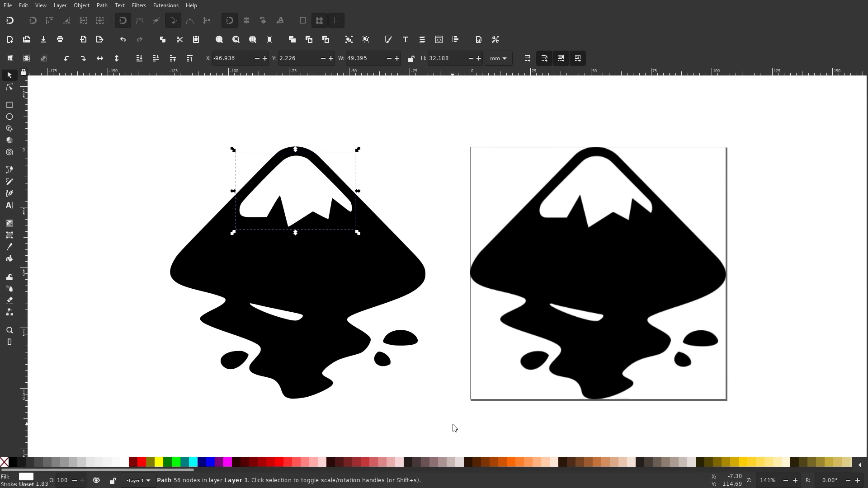
pyautogui.moveTo(452, 425); pyautogui.dragTo(153, 121)
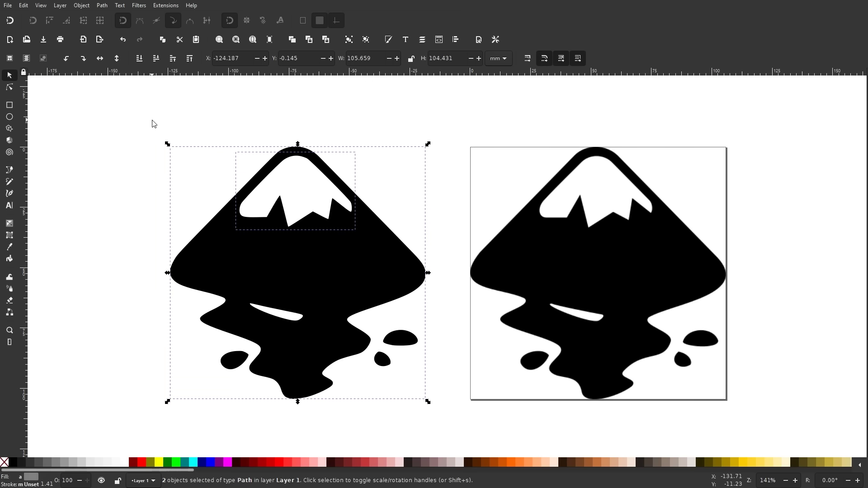
pyautogui.press('Delete')
# - Open the Fill and Stroke settings and set the original logo image's opacity to 54.9%
pyautogui.hscroll(10, 606, 263)
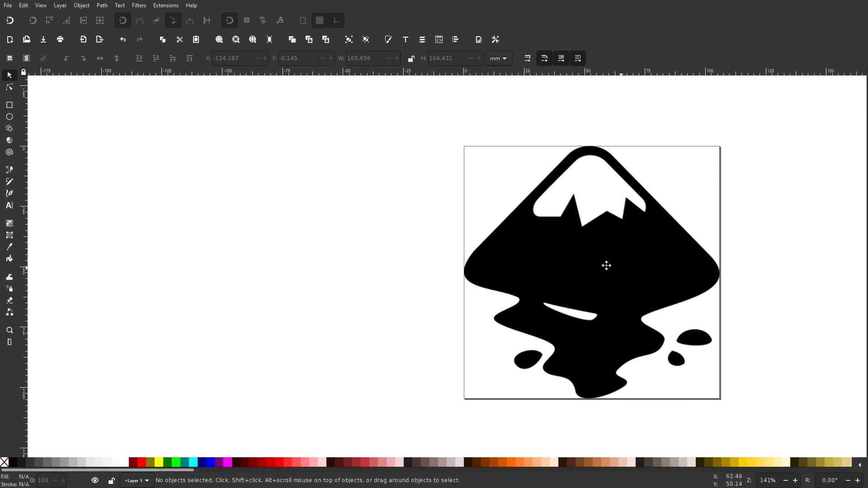
pyautogui.hscroll(2, 447, 272)
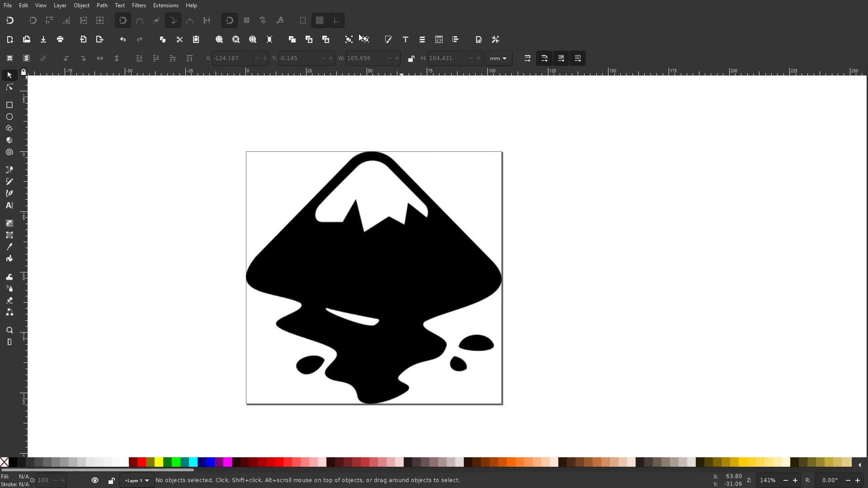
pyautogui.click(389, 40)
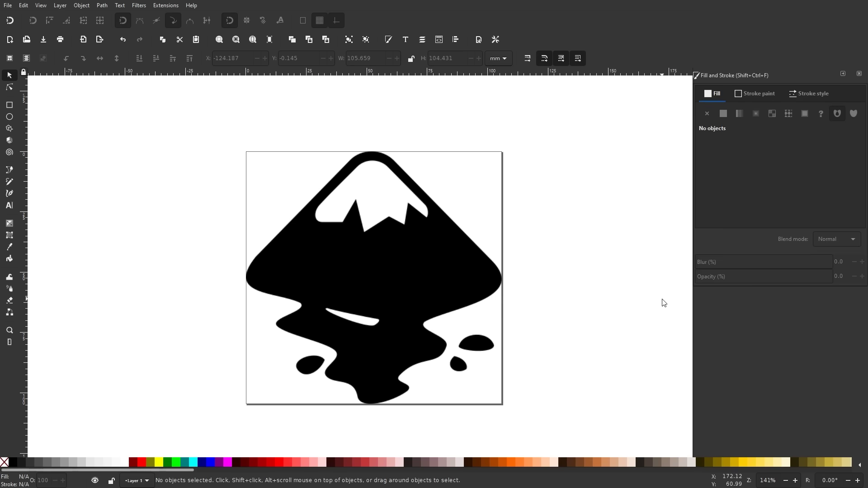
pyautogui.click(394, 247)
pyautogui.moveTo(808, 281); pyautogui.dragTo(771, 278)
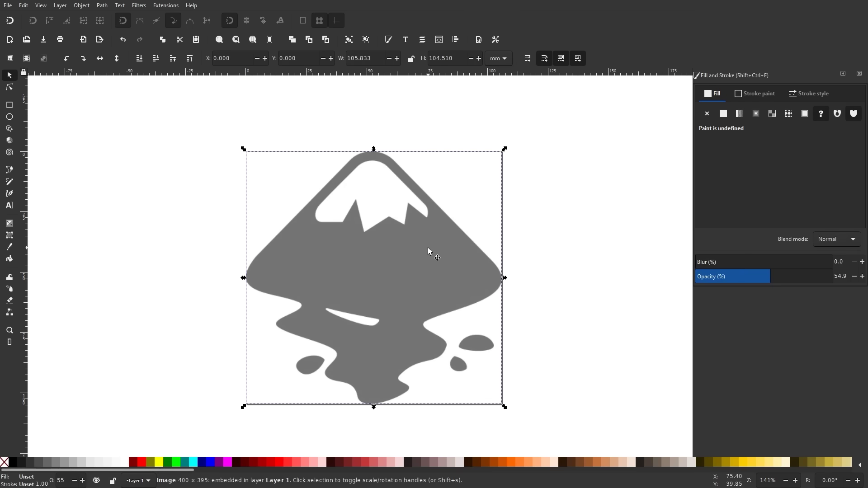
# - Activate the Pen tool and set it to draw BSpline paths
pyautogui.click(10, 170)
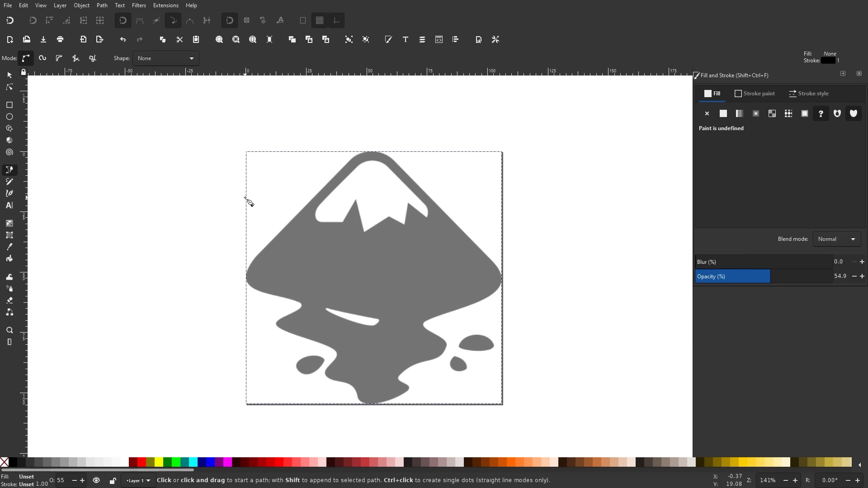
pyautogui.scroll(1, 370, 236)
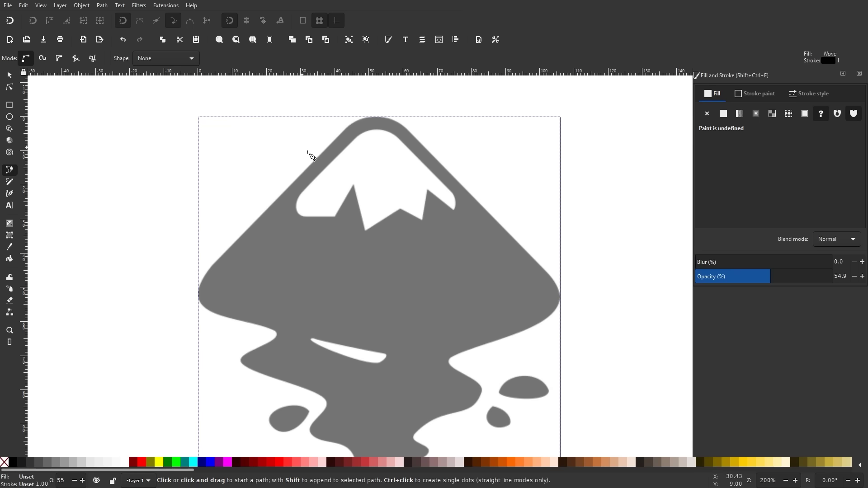
pyautogui.click(58, 59)
# - Draw a closed, wavy BSpline test shape in the empty area beside the mountain, and delete it
pyautogui.click(88, 177)
pyautogui.click(89, 177)
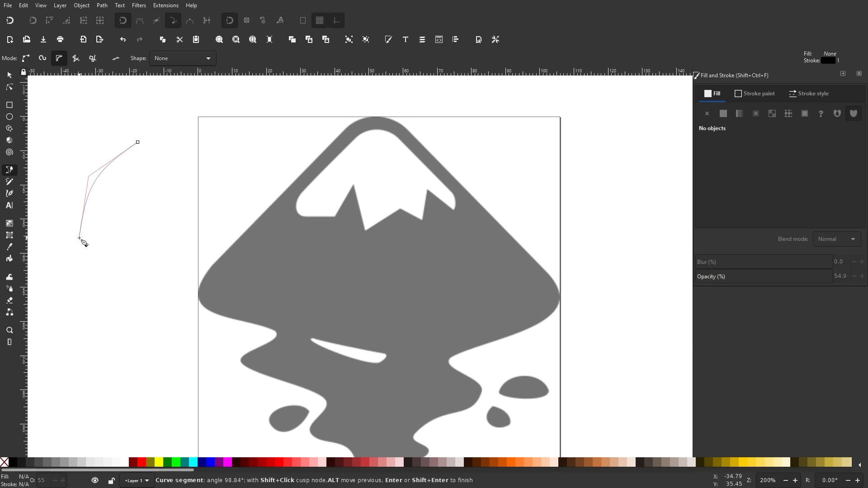
pyautogui.click(79, 236)
pyautogui.click(111, 292)
pyautogui.click(250, 193)
pyautogui.click(255, 164)
pyautogui.click(223, 143)
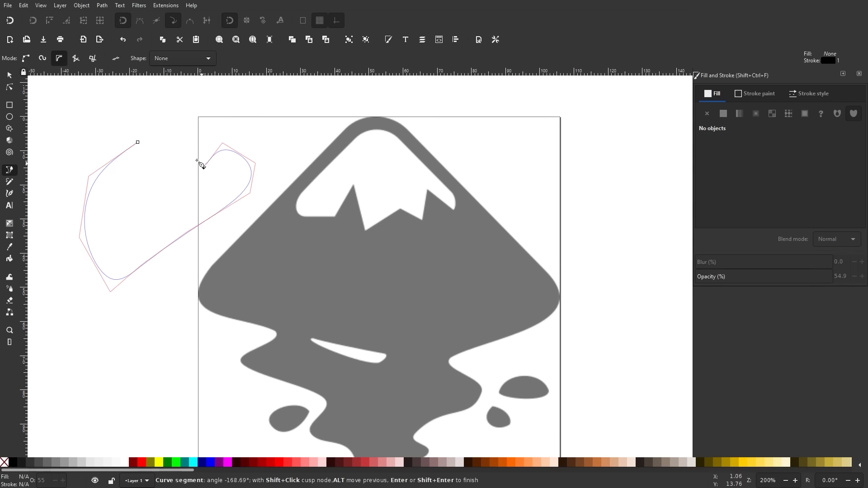
pyautogui.click(207, 164)
pyautogui.click(195, 138)
pyautogui.click(213, 105)
pyautogui.click(175, 90)
pyautogui.click(109, 96)
pyautogui.click(103, 125)
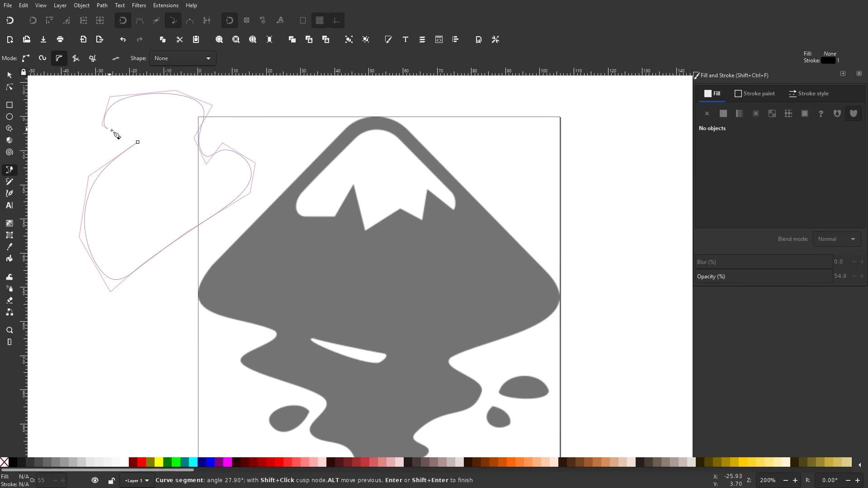
pyautogui.click(138, 143)
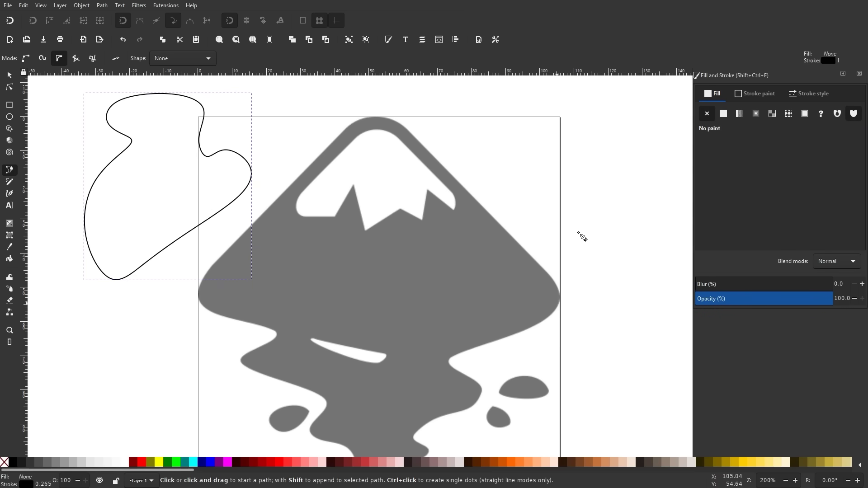
pyautogui.moveTo(353, 200); pyautogui.dragTo(360, 236)
pyautogui.press('Delete')
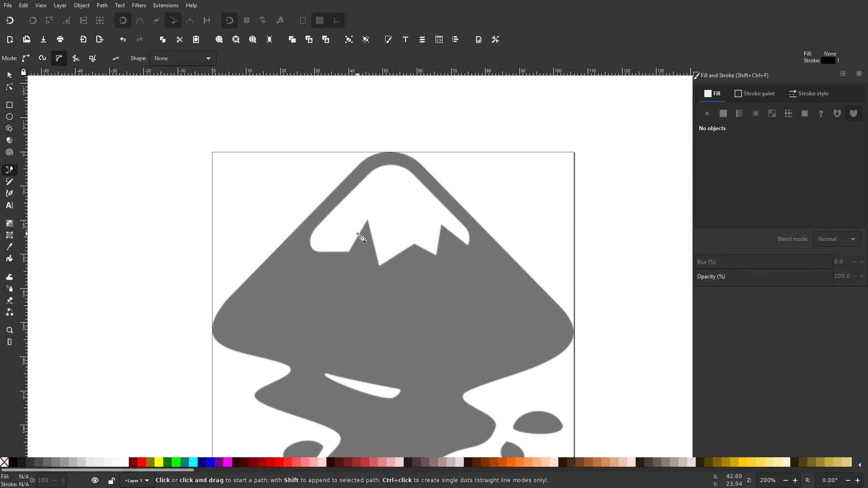
# - Start a BSpline path at the foot of the mountain's left slope and trace up the slope and over the rounded peak
pyautogui.scroll(1, 235, 296)
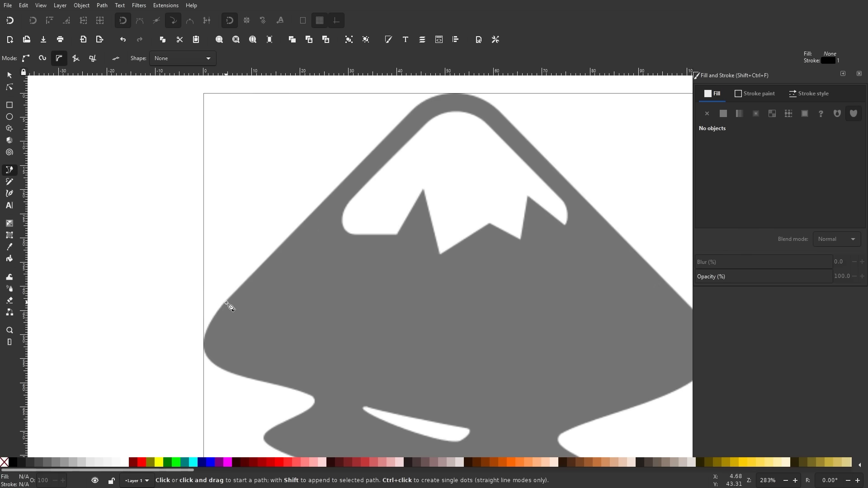
pyautogui.click(226, 303)
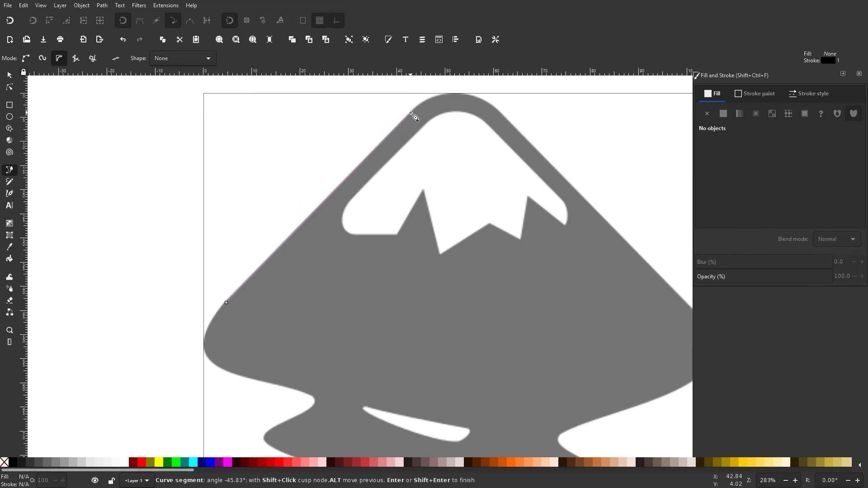
pyautogui.moveTo(413, 115); pyautogui.dragTo(326, 260)
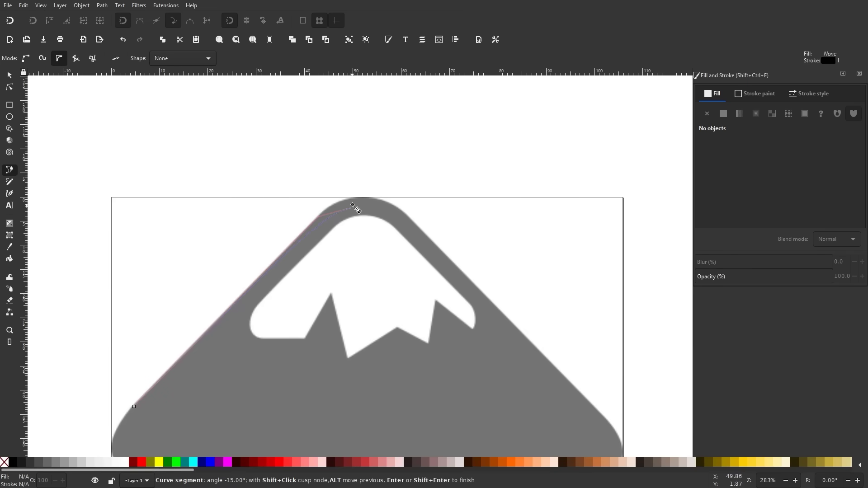
pyautogui.scroll(4, 355, 204)
pyautogui.scroll(-5, 355, 200)
pyautogui.scroll(5, 353, 201)
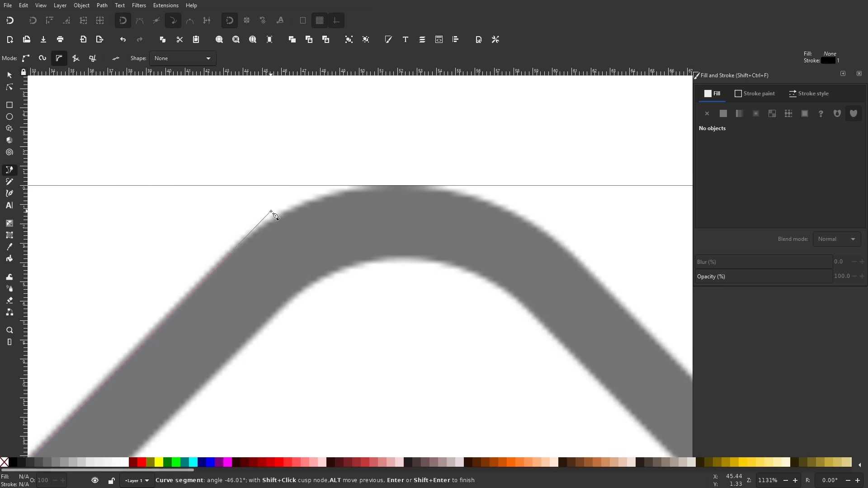
pyautogui.moveTo(348, 193); pyautogui.dragTo(398, 194)
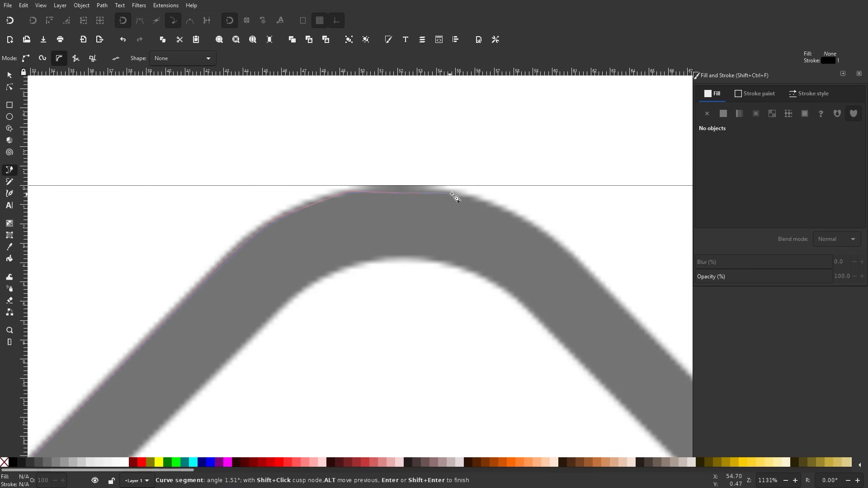
pyautogui.click(522, 218)
# - Continue the path down the mountain's right slope, around its rounded right corner and along the underside toward the notch
pyautogui.scroll(-5, 353, 148)
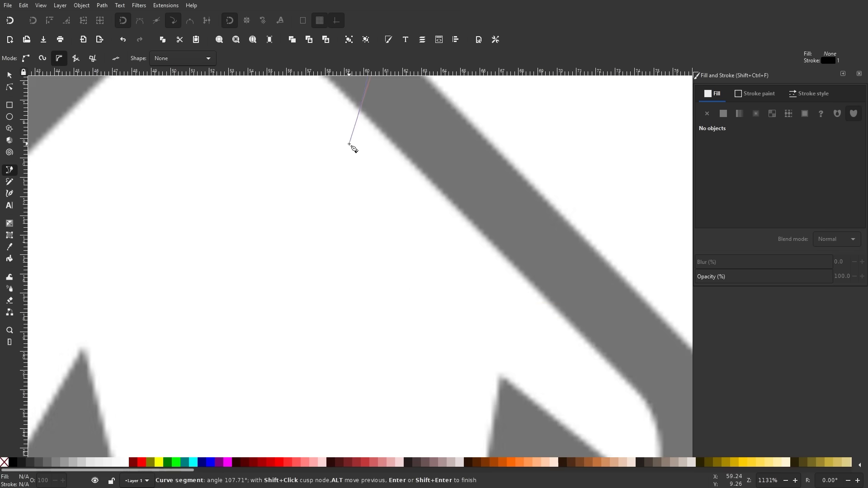
pyautogui.scroll(-3, 446, 195)
pyautogui.scroll(-5, 550, 352)
pyautogui.hscroll(5, 551, 353)
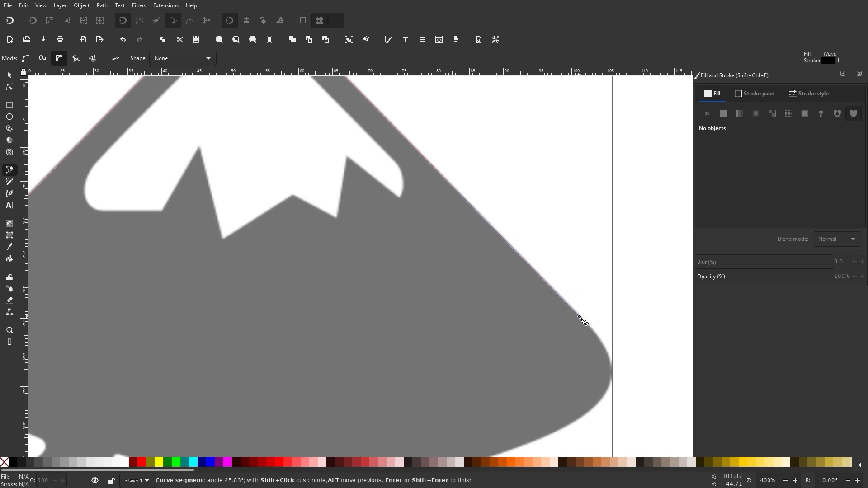
pyautogui.scroll(2, 597, 380)
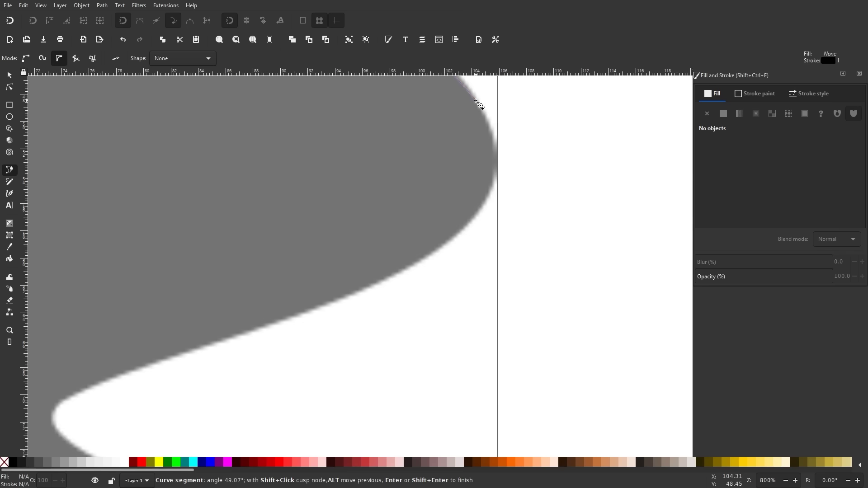
pyautogui.click(491, 183)
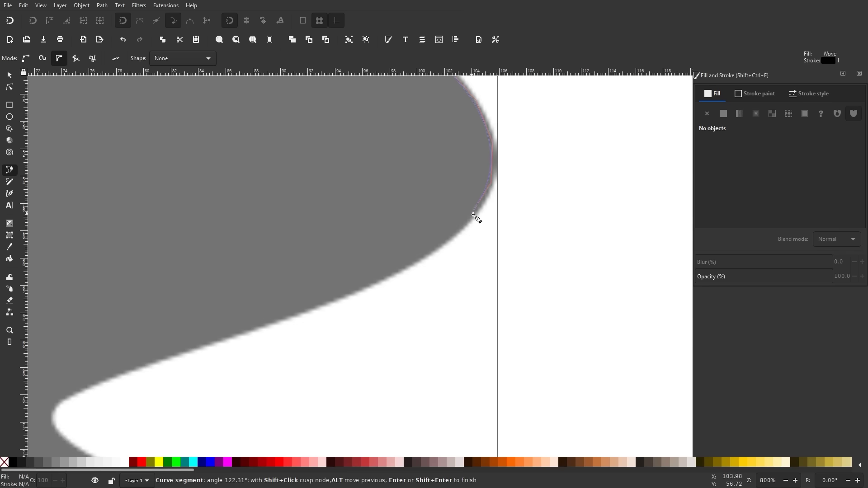
pyautogui.click(447, 245)
pyautogui.click(100, 389)
# - Place four stray path points in the white area off the logo's edge, and remove them from the unfinished path
pyautogui.scroll(-5, 287, 266)
pyautogui.hscroll(-7, 287, 267)
pyautogui.scroll(-1, 286, 267)
pyautogui.hscroll(-2, 287, 267)
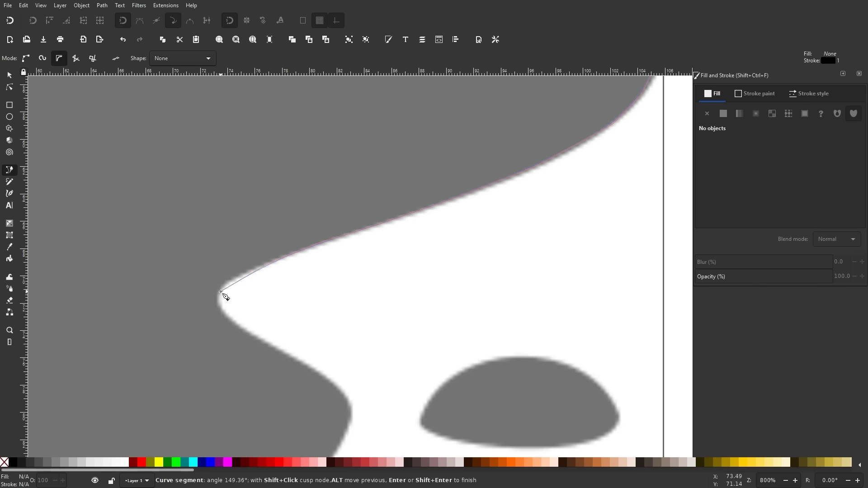
pyautogui.click(254, 289)
pyautogui.click(306, 308)
pyautogui.click(410, 282)
pyautogui.click(431, 328)
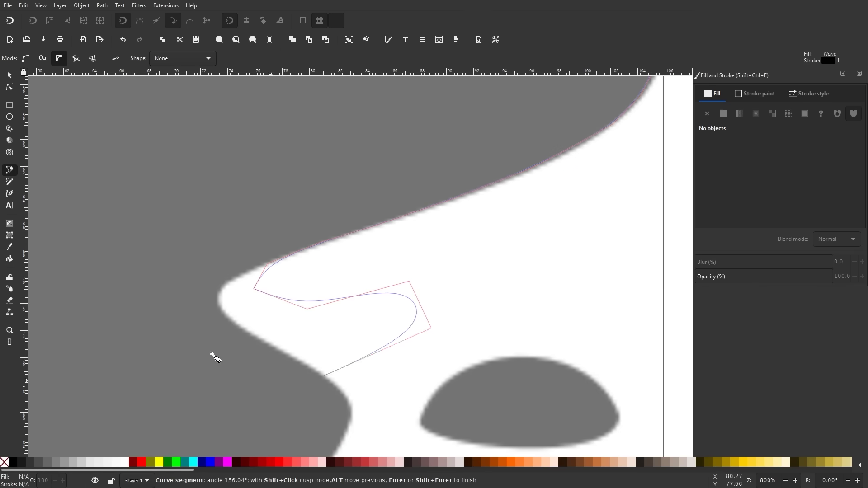
pyautogui.press('-')
pyautogui.scroll(20, 333, 295)
pyautogui.hscroll(-17, 333, 295)
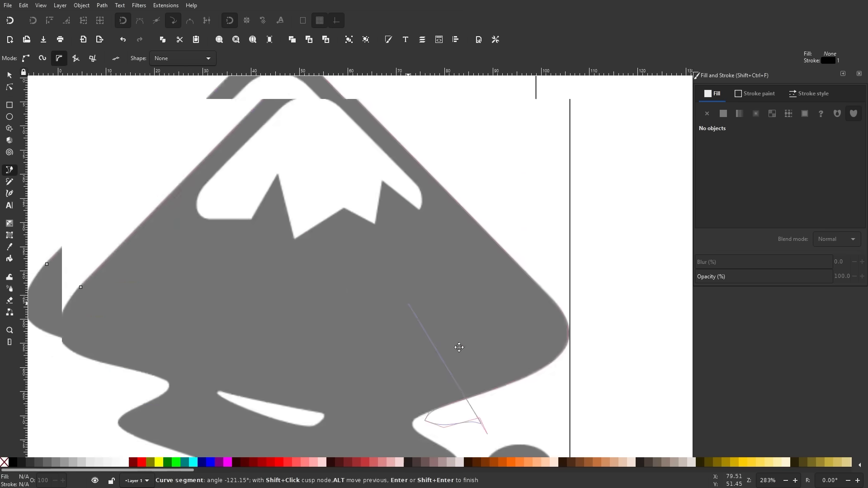
pyautogui.scroll(-3, 408, 289)
pyautogui.scroll(3, 465, 326)
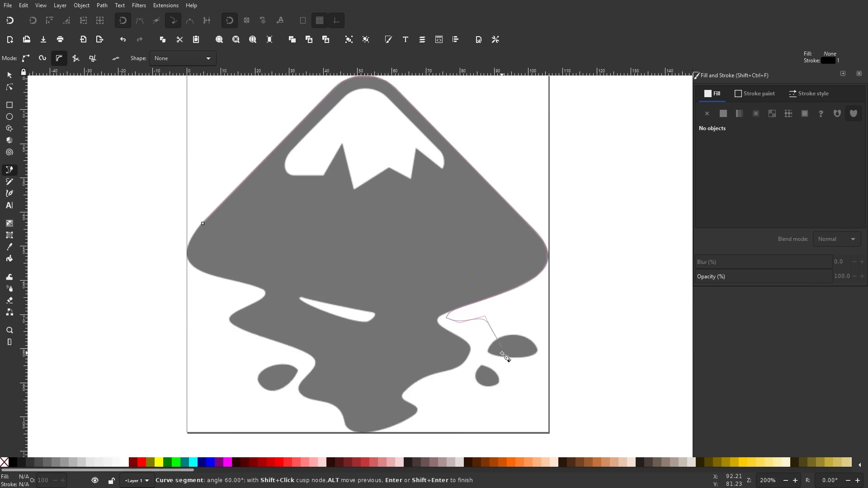
pyautogui.press('BackSpace')
pyautogui.press('BackSpace')
pyautogui.press('BackSpace')
pyautogui.press('BackSpace')
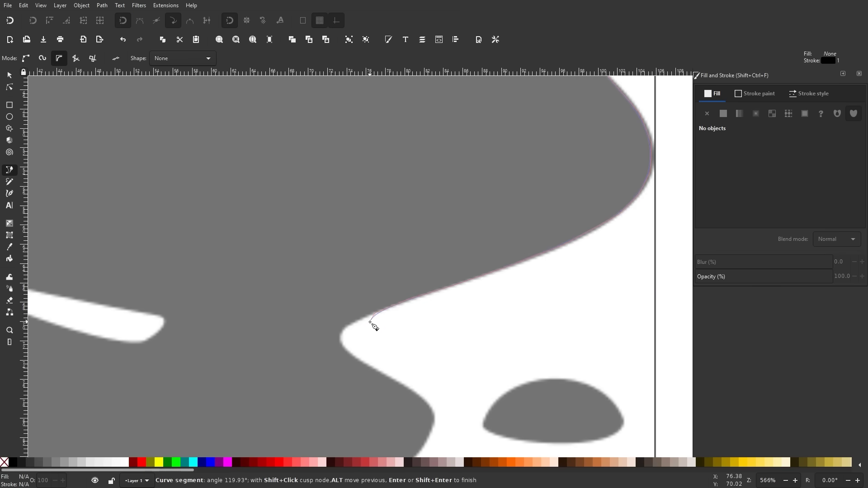
# - Trace the path around the right notch and the rest of the logo's lower outline, and close it at its starting node
pyautogui.scroll(2, 370, 312)
pyautogui.click(317, 331)
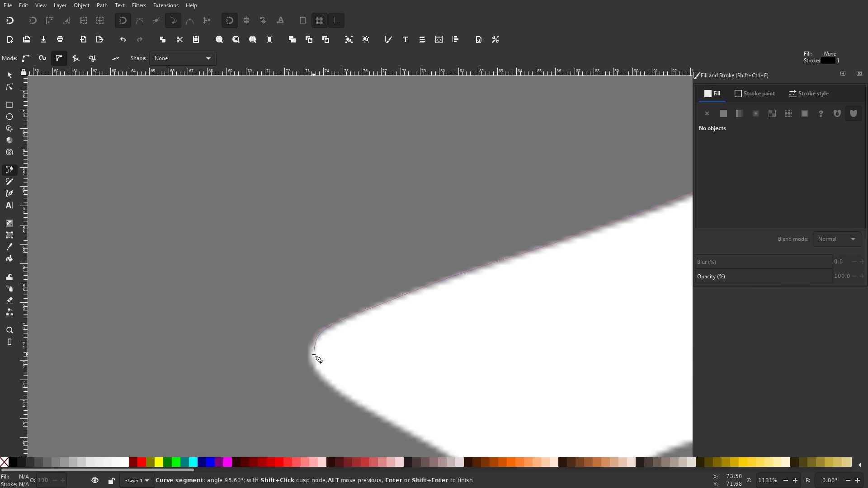
pyautogui.scroll(-5, 353, 384)
pyautogui.hscroll(2, 352, 384)
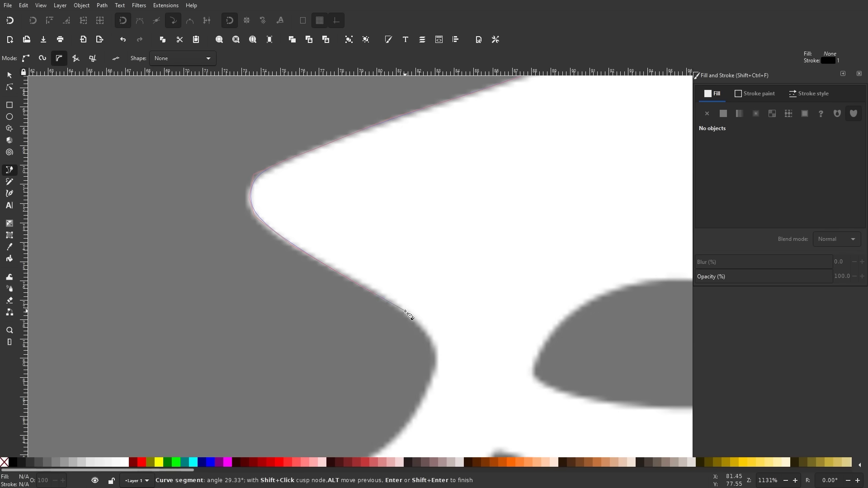
pyautogui.click(434, 369)
pyautogui.scroll(-5, 434, 368)
pyautogui.hscroll(-3, 434, 369)
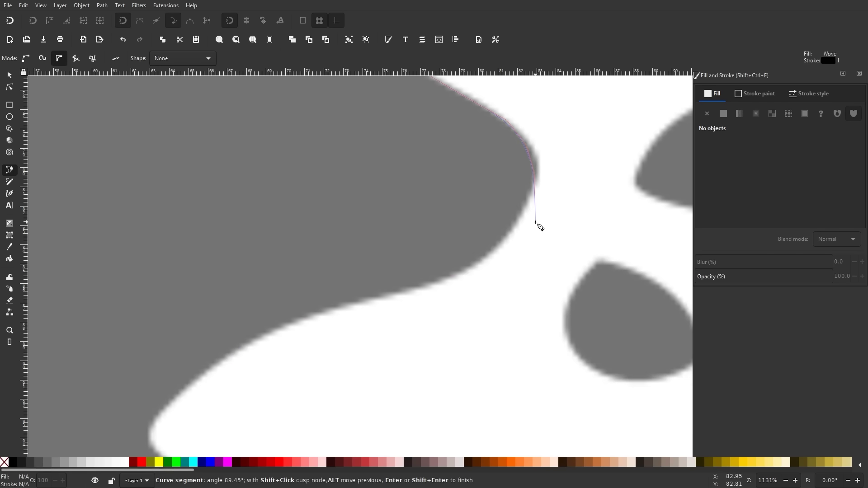
pyautogui.click(514, 227)
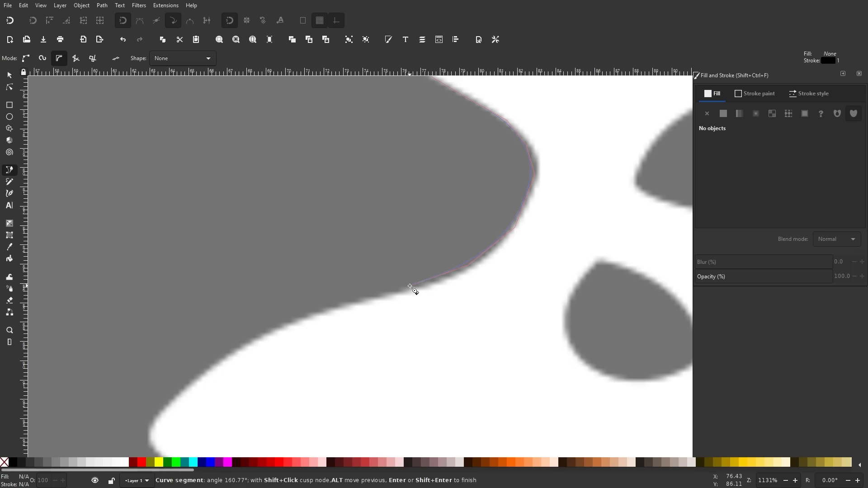
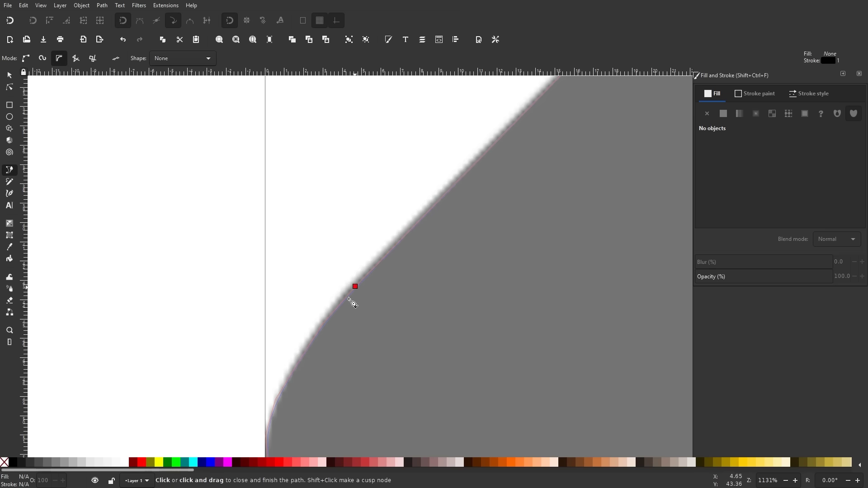
pyautogui.click(355, 288)
pyautogui.press('5')
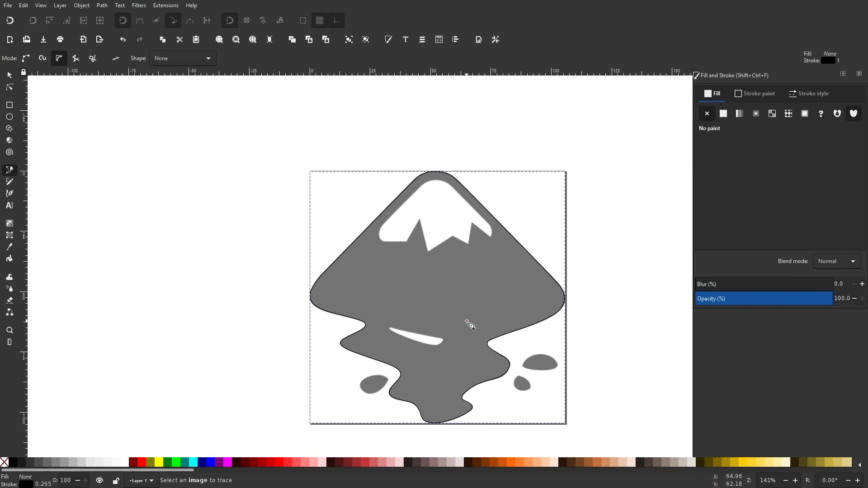
# - Move the traced outline off the image to inspect it, and undo the move
pyautogui.click(10, 77)
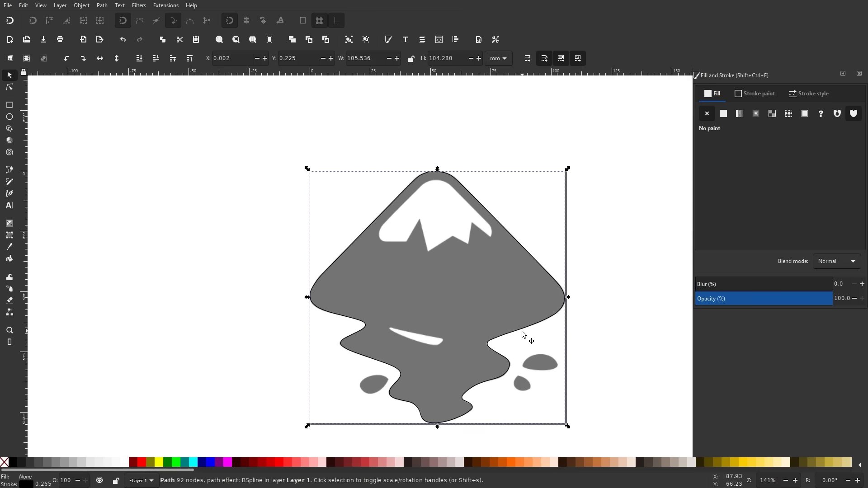
pyautogui.moveTo(522, 335)
pyautogui.mouseDown()
pyautogui.moveTo(358, 272)
pyautogui.moveTo(209, 279)
pyautogui.mouseUp()
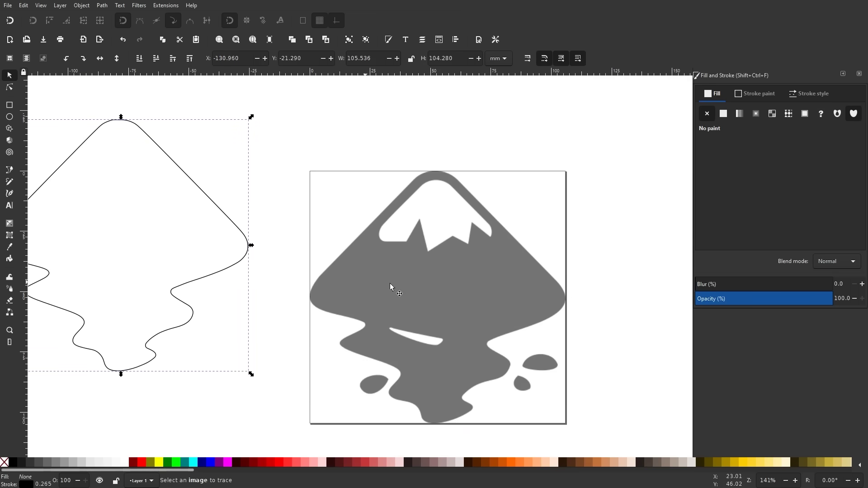
pyautogui.hscroll(-3, 391, 286)
pyautogui.hotkey('ctrl', 'z')
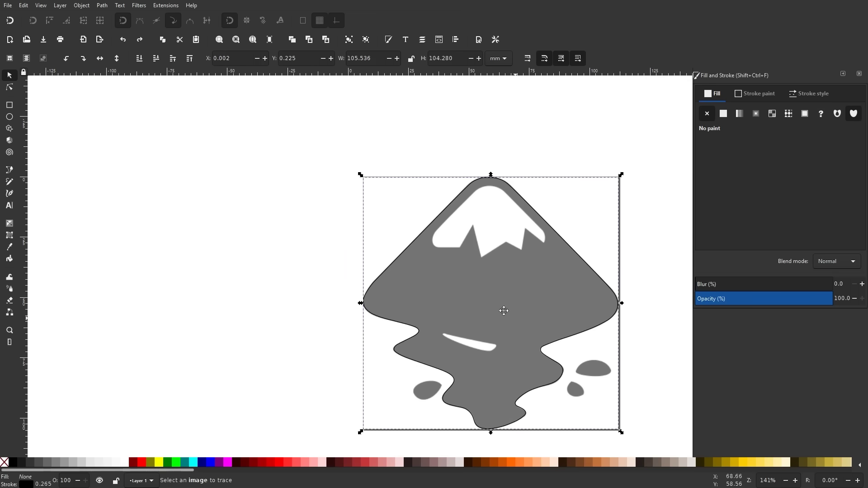
# - Start a new Pen path on the snowcap's left edge and trace its rounded left corner and flat bottom edge to the first corner
pyautogui.hscroll(3, 520, 306)
pyautogui.scroll(1, 517, 312)
pyautogui.scroll(1, 337, 113)
pyautogui.scroll(2, 337, 114)
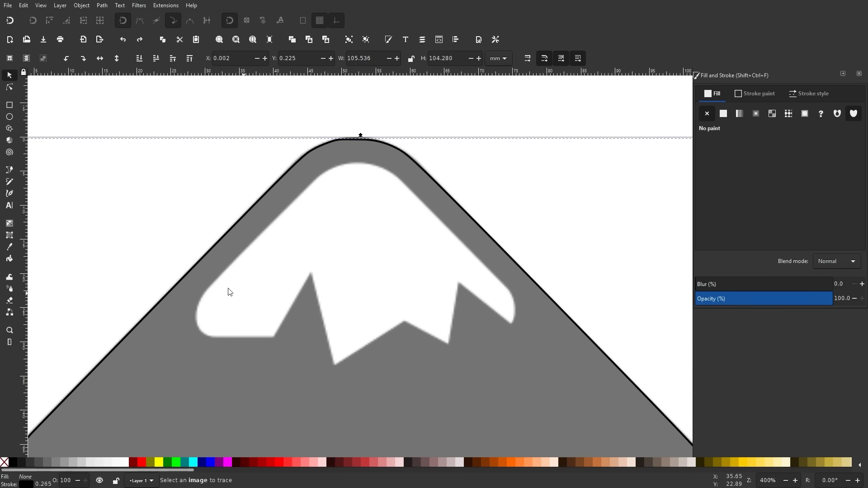
pyautogui.click(187, 149)
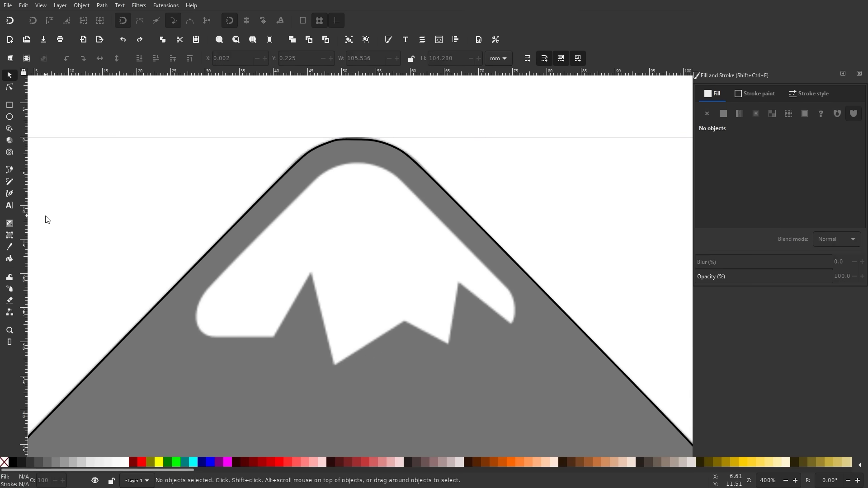
pyautogui.click(9, 170)
pyautogui.scroll(2, 321, 256)
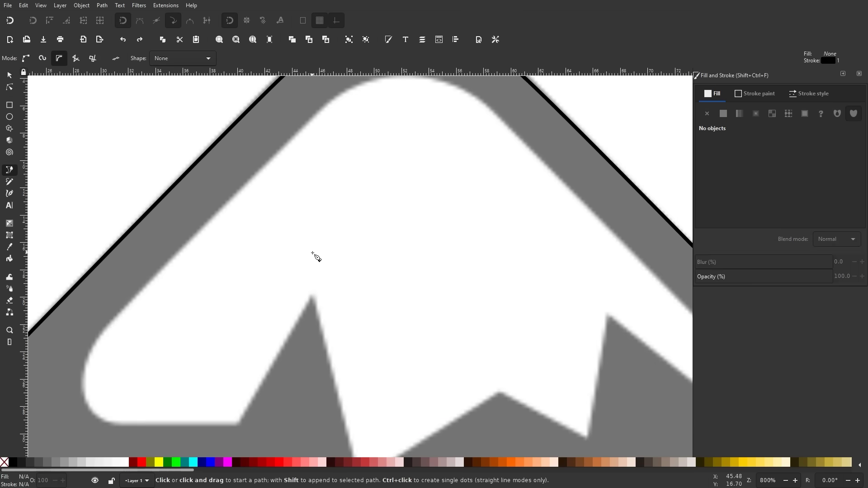
pyautogui.scroll(2, 226, 316)
pyautogui.moveTo(137, 350); pyautogui.dragTo(271, 196)
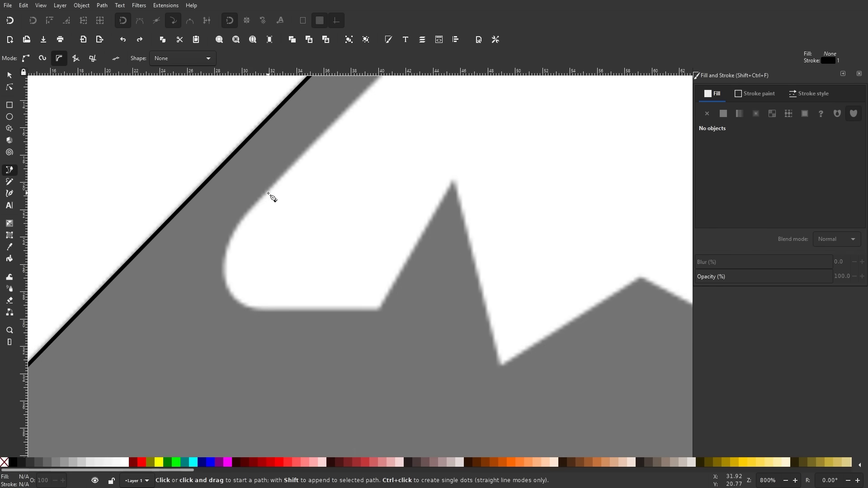
pyautogui.click(268, 193)
pyautogui.click(235, 228)
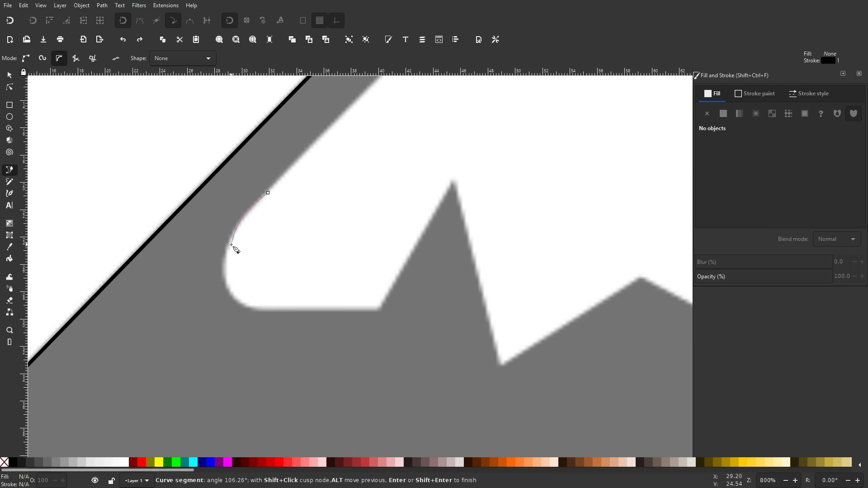
pyautogui.click(231, 291)
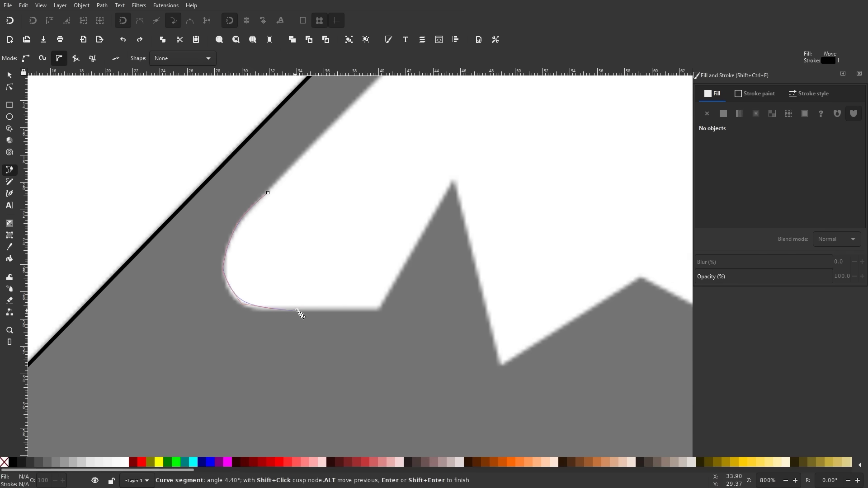
pyautogui.click(379, 309)
# - Continue the path with straight segments along the snowcap's jagged lower edge to its right tip
pyautogui.scroll(4, 460, 252)
pyautogui.hscroll(10, 459, 252)
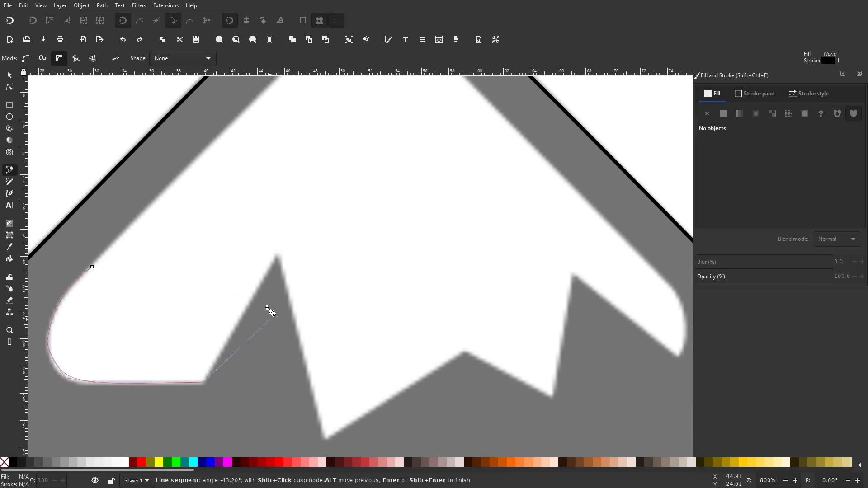
pyautogui.click(277, 256)
pyautogui.scroll(-4, 348, 312)
pyautogui.hscroll(5, 347, 312)
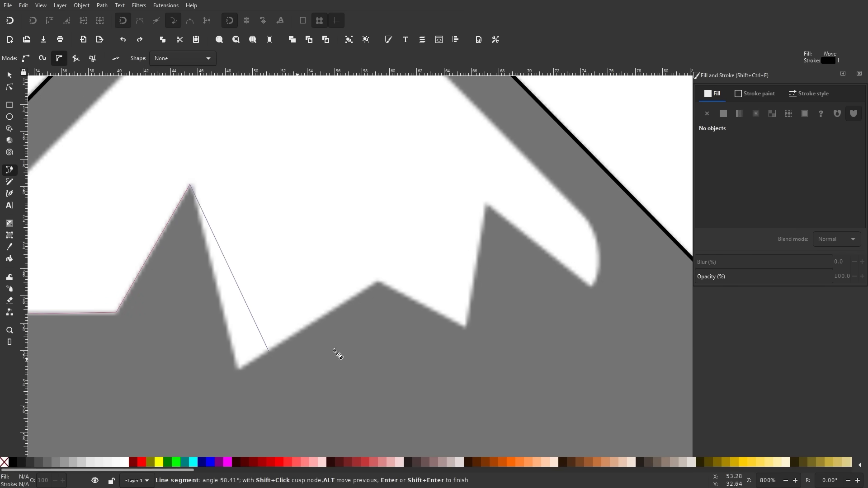
pyautogui.click(238, 368)
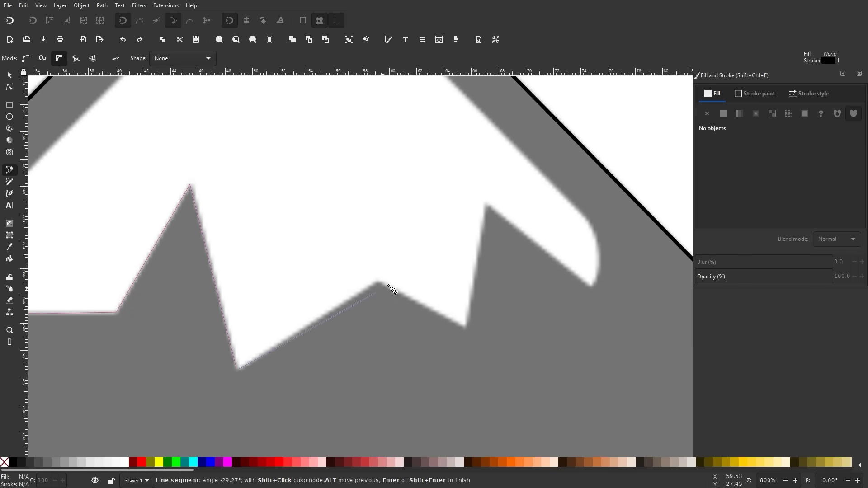
pyautogui.click(375, 282)
pyautogui.click(467, 329)
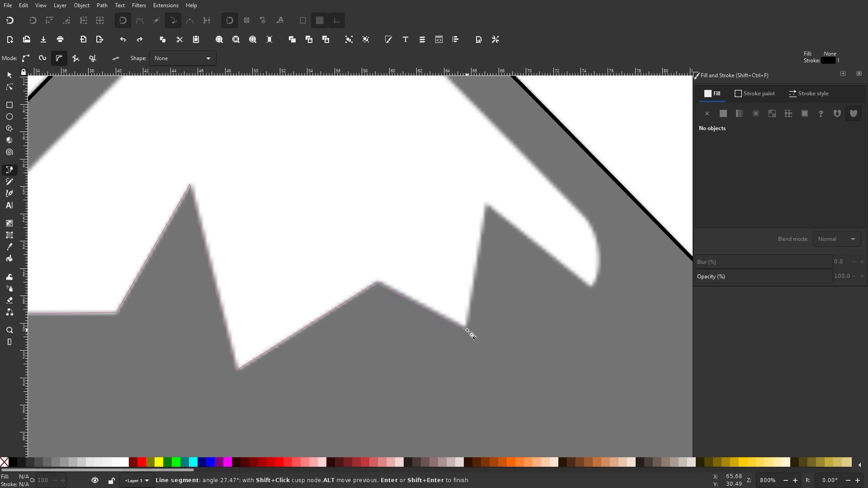
pyautogui.click(485, 206)
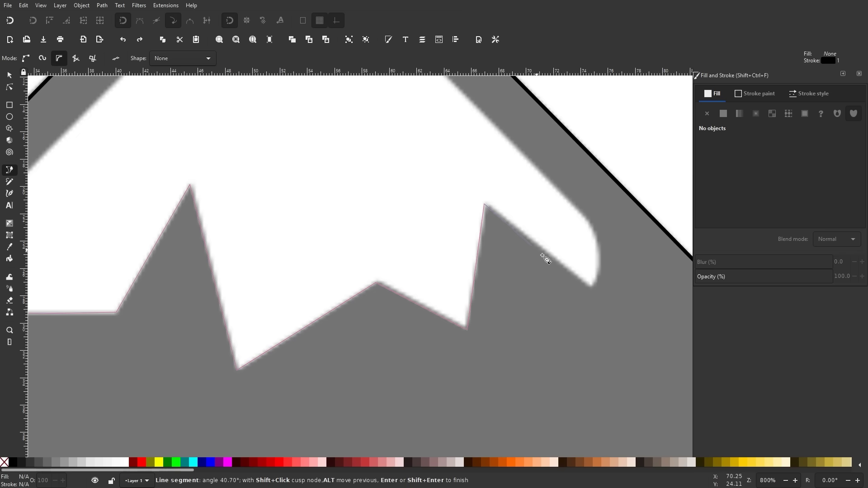
pyautogui.click(591, 285)
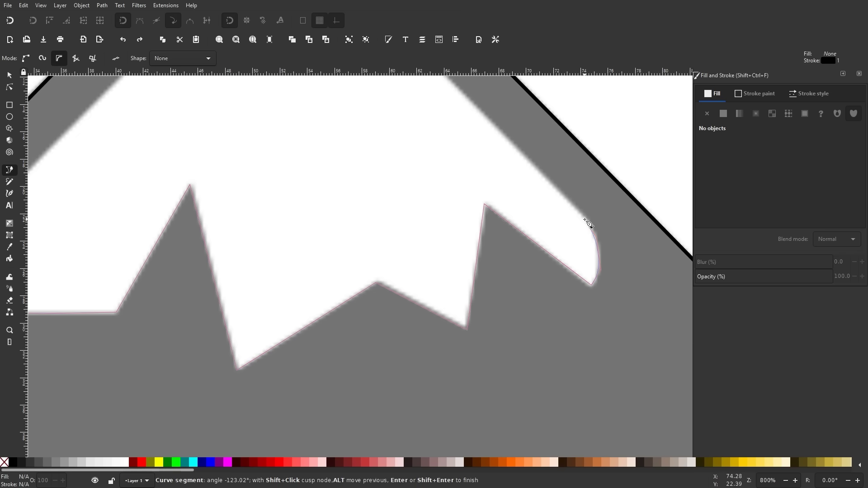
# - Trace the snowcap's right slope, rounded peak and left slope, and close the path at its starting node
pyautogui.moveTo(533, 178); pyautogui.dragTo(572, 413)
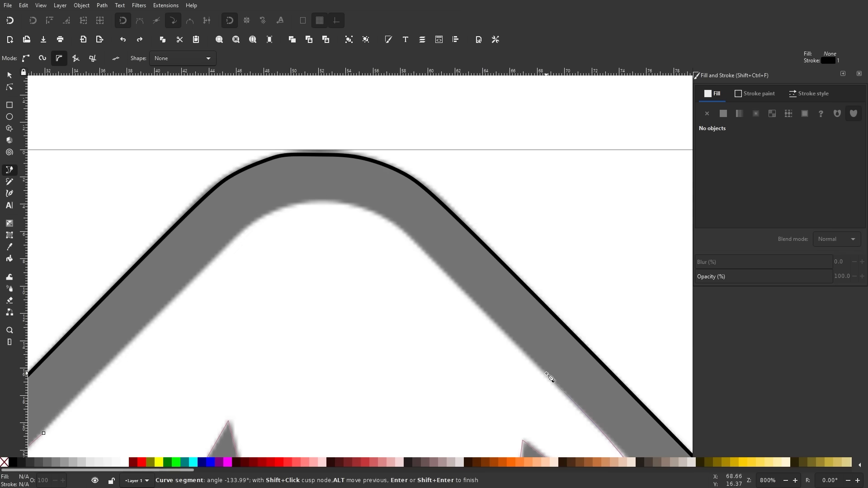
pyautogui.click(474, 301)
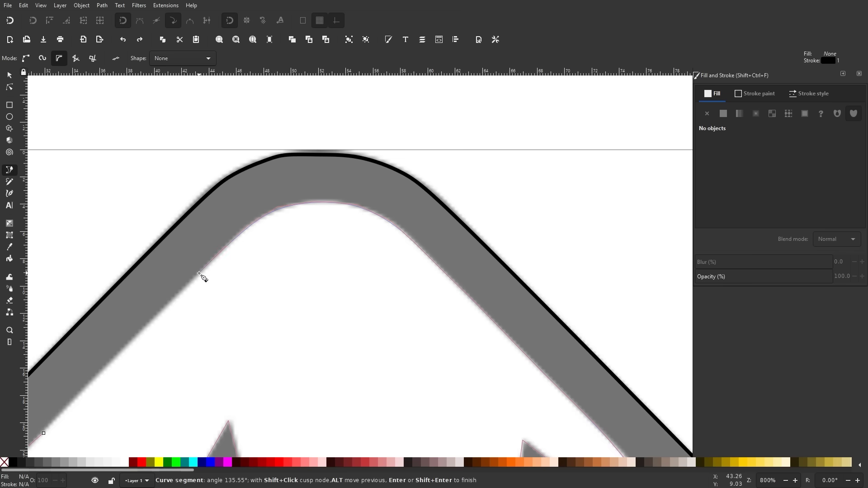
pyautogui.scroll(-5, 317, 235)
pyautogui.hscroll(-7, 317, 235)
pyautogui.click(293, 254)
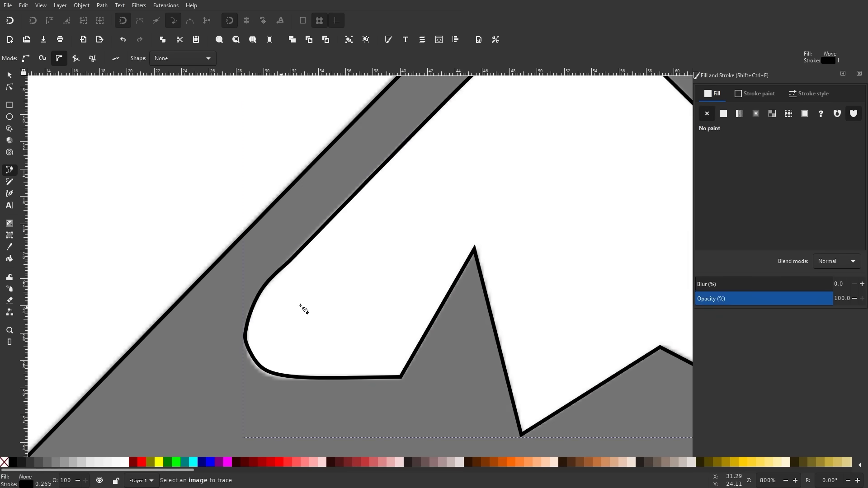
# - Trace a closed path around the thin white highlight in the lower part of the mountain
pyautogui.scroll(-5, 304, 310)
pyautogui.scroll(1, 316, 348)
pyautogui.scroll(-2, 296, 265)
pyautogui.scroll(5, 333, 361)
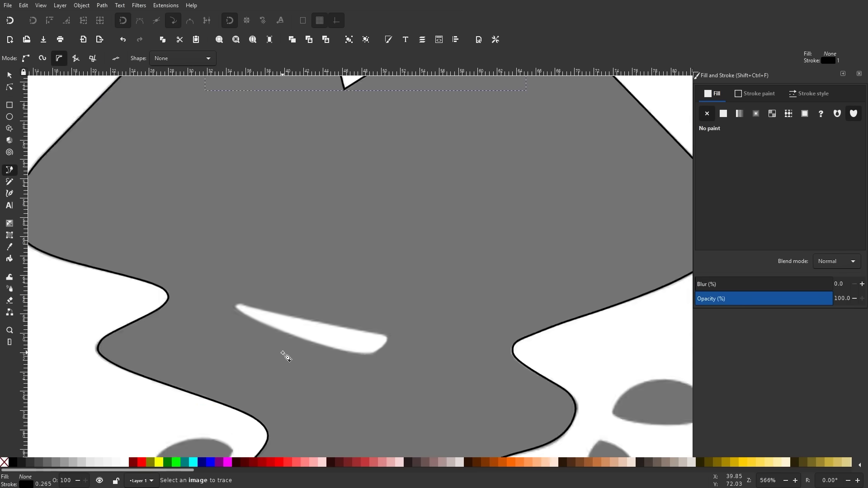
pyautogui.scroll(1, 203, 261)
pyautogui.click(201, 256)
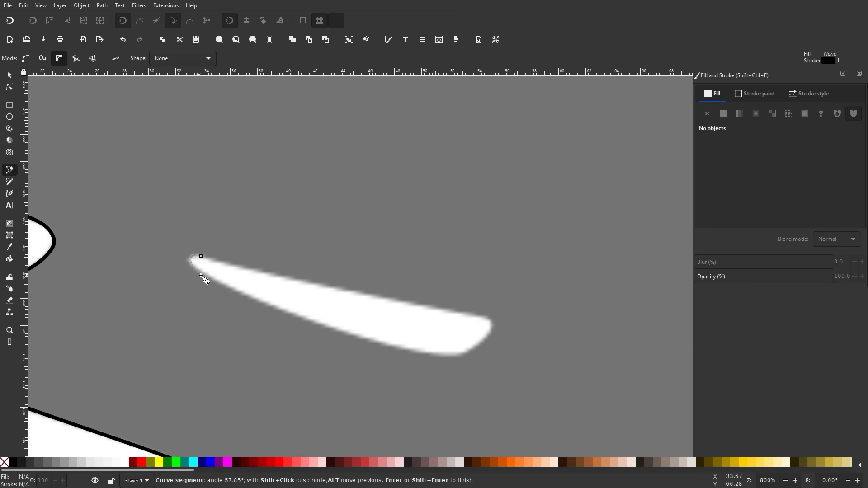
pyautogui.click(485, 319)
pyautogui.press('Return')
# - Trace closed paths around the three separate drops beside the logo's base, one on the left and two on the right
pyautogui.scroll(-8, 275, 270)
pyautogui.hscroll(-3, 276, 270)
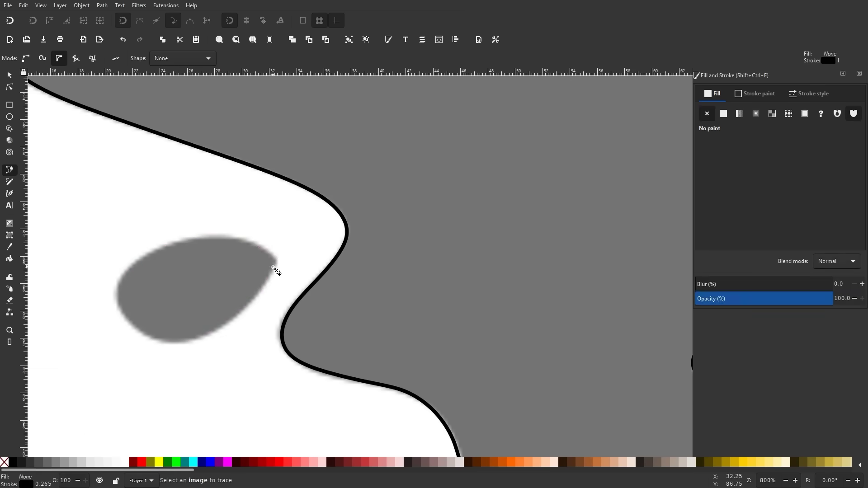
pyautogui.click(273, 268)
pyautogui.hscroll(10, 217, 344)
pyautogui.click(331, 213)
pyautogui.click(284, 272)
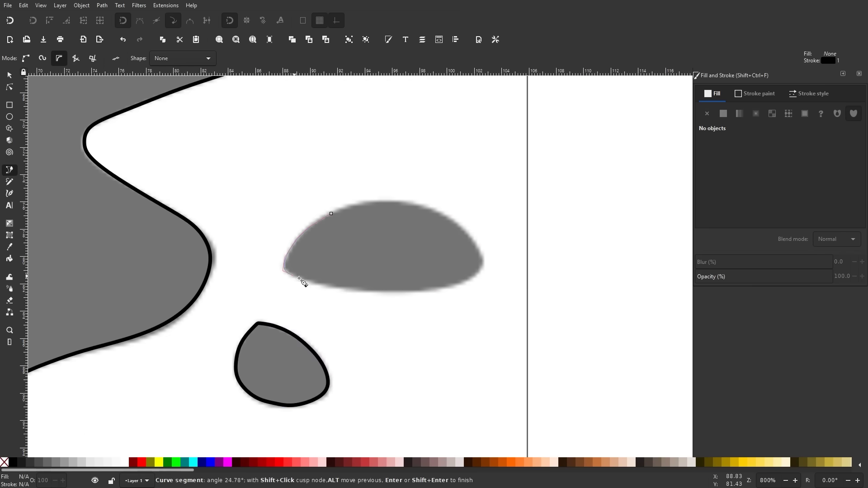
pyautogui.press('Return')
pyautogui.press('5')
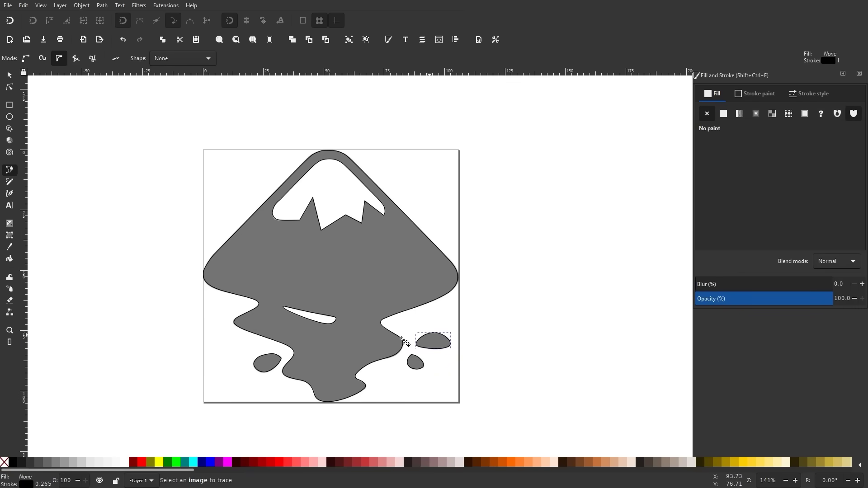
# - Restore the logo image's opacity to 100% and move the image off the page to the left of the traced outlines
pyautogui.click(9, 75)
pyautogui.click(382, 264)
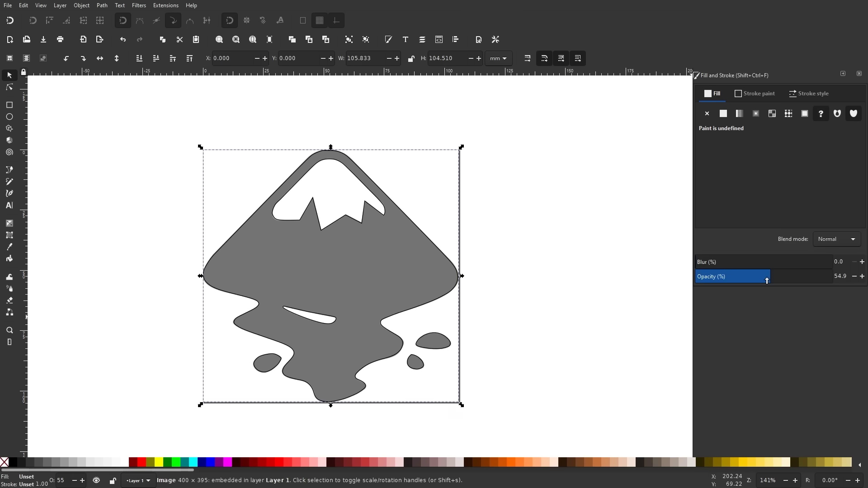
pyautogui.moveTo(767, 281); pyautogui.dragTo(833, 281)
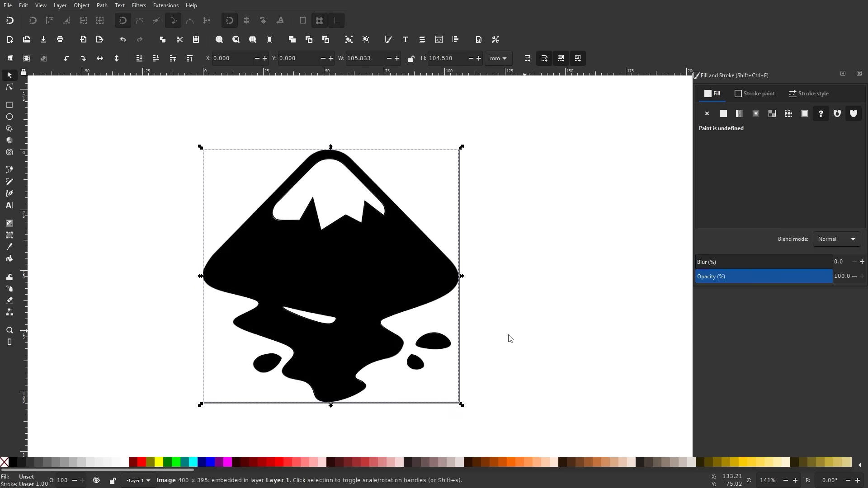
pyautogui.hscroll(-4, 450, 311)
pyautogui.moveTo(467, 258); pyautogui.dragTo(176, 236)
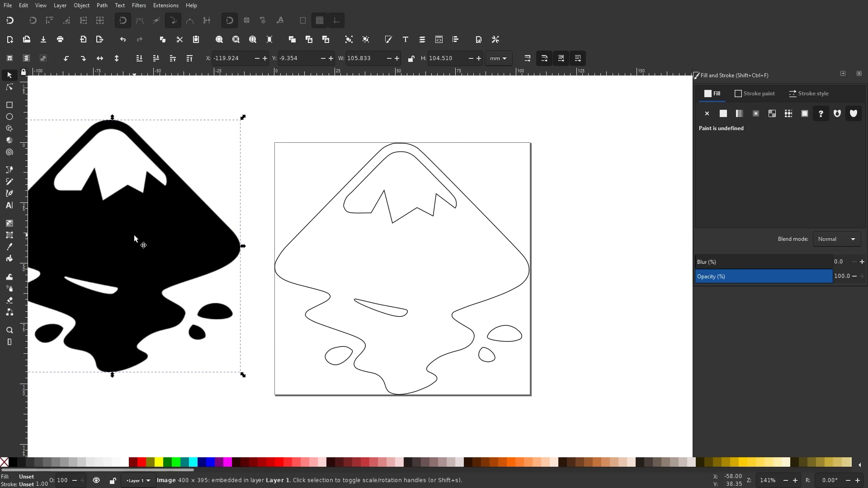
# - Fill the traced snowcap with white sampled from the logo image using the Dropper tool
pyautogui.click(416, 215)
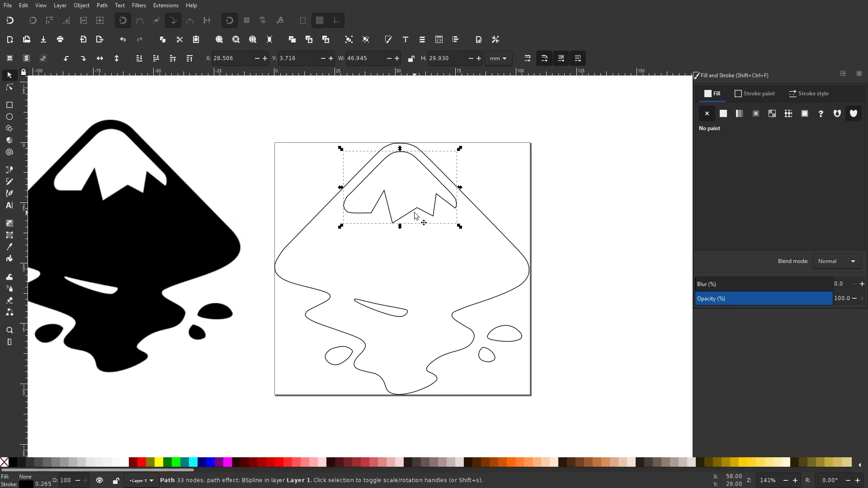
pyautogui.click(11, 248)
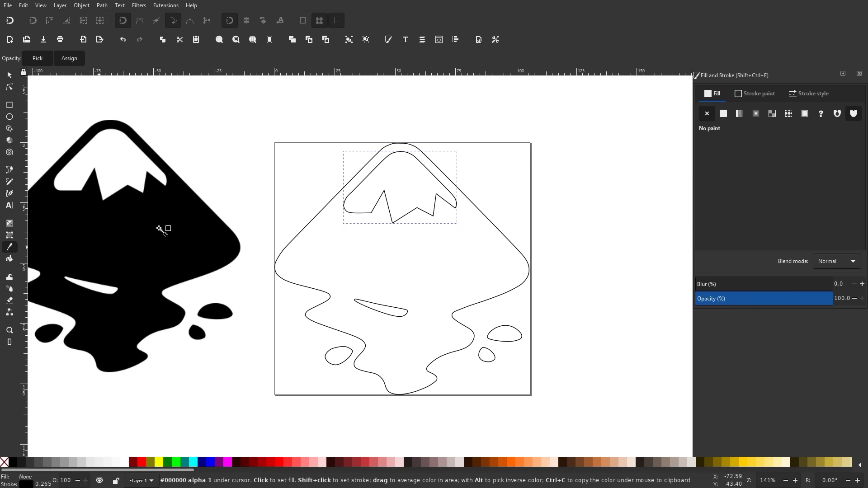
pyautogui.click(114, 156)
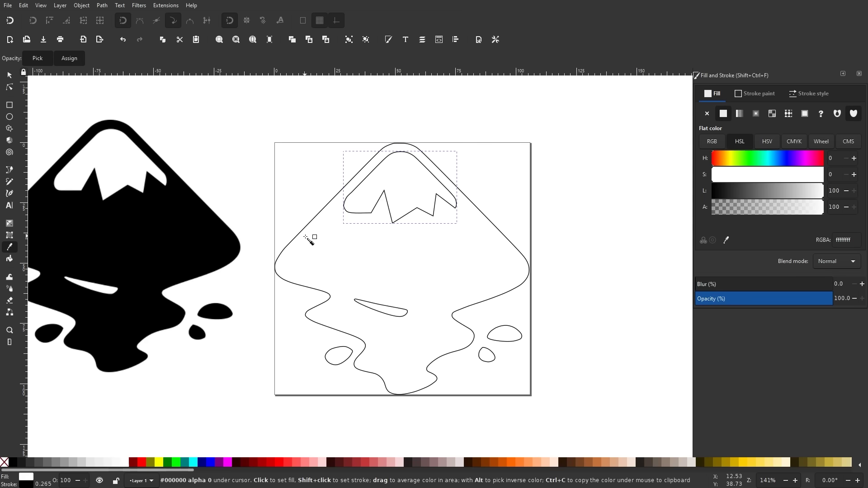
pyautogui.click(11, 76)
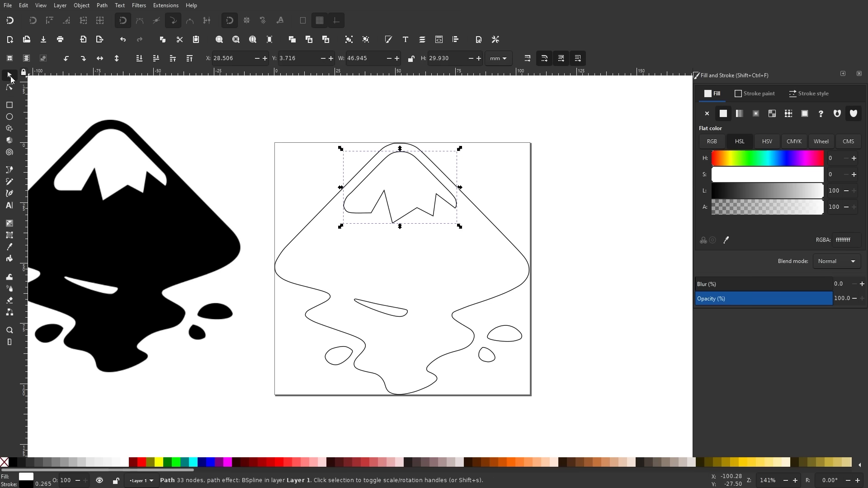
# - Fill the thin highlight shape with white sampled from the image's snowcap, and remove its stroke
pyautogui.click(393, 315)
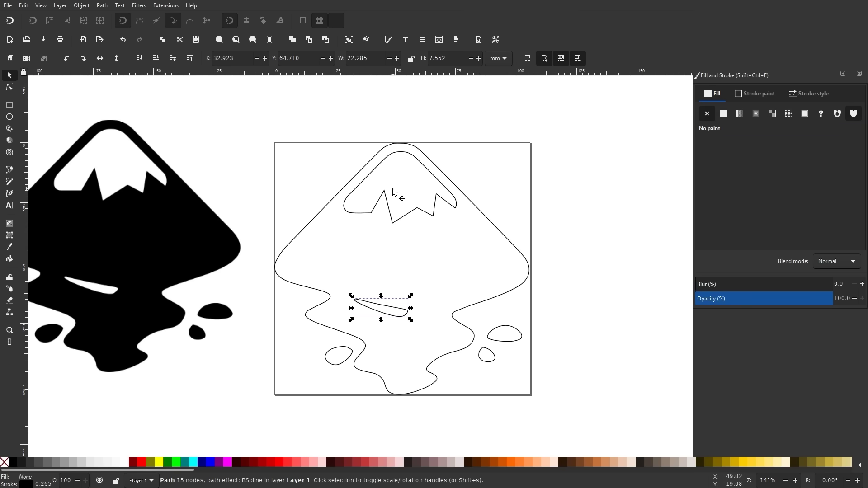
pyautogui.click(11, 248)
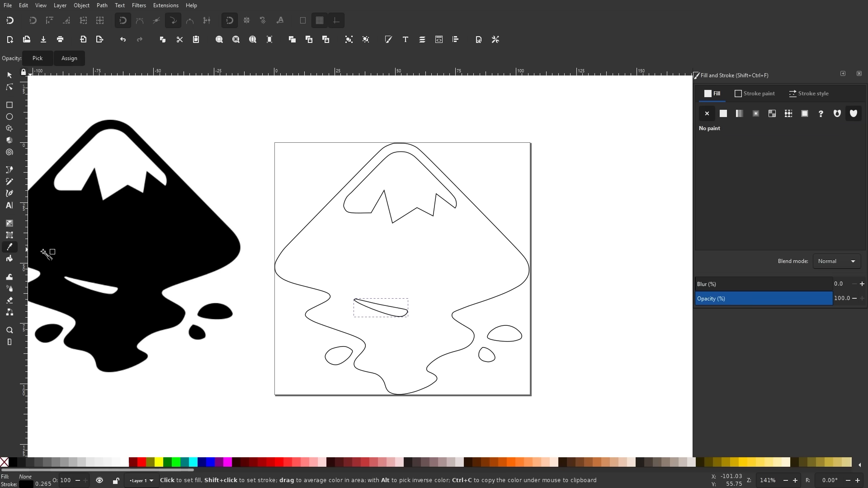
pyautogui.click(119, 159)
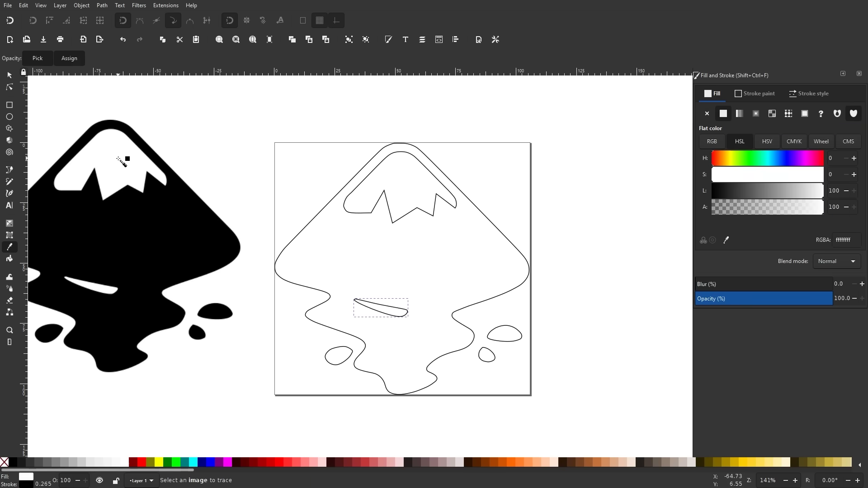
pyautogui.keyDown('shift'); pyautogui.click(5, 466); pyautogui.keyUp('shift')
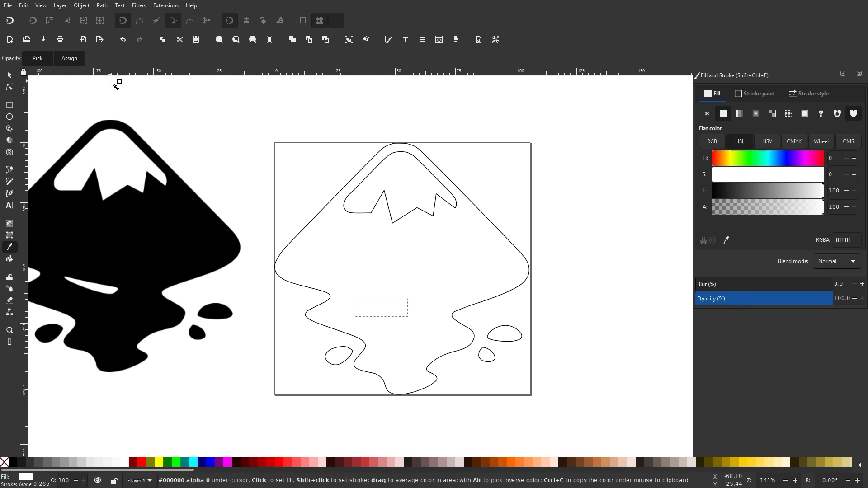
# - Remove the stroke from the traced snowcap
pyautogui.click(9, 75)
pyautogui.click(418, 217)
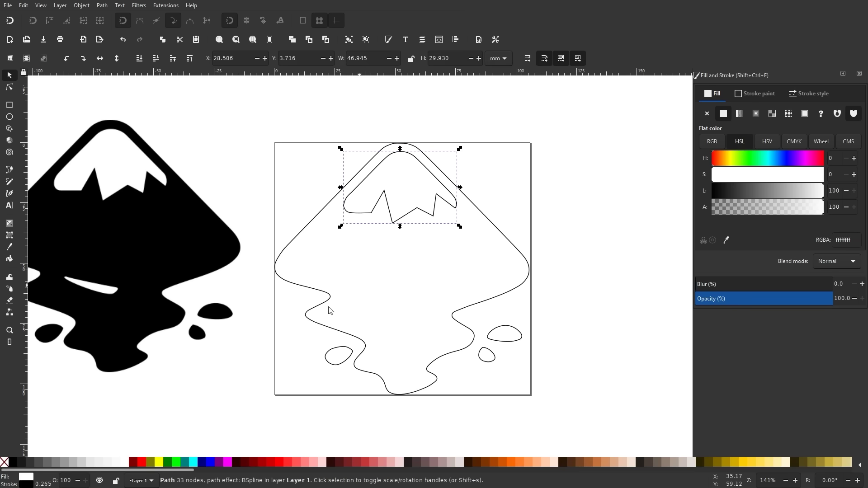
pyautogui.keyDown('shift'); pyautogui.click(4, 462); pyautogui.keyUp('shift')
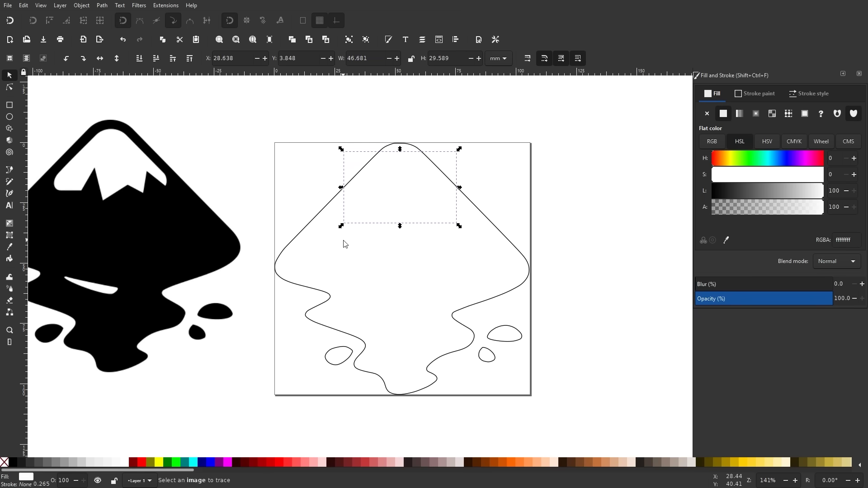
# - Fill the traced main mountain outline with black and remove its stroke
pyautogui.click(313, 220)
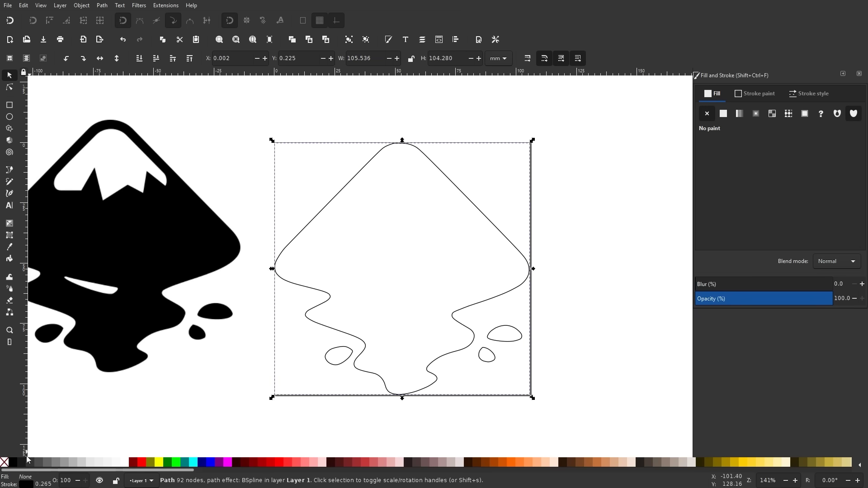
pyautogui.click(12, 462)
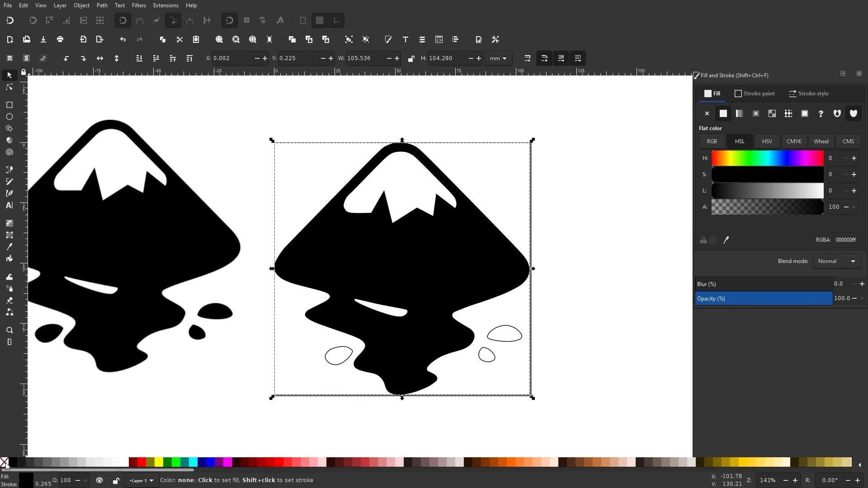
pyautogui.keyDown('shift'); pyautogui.click(5, 462); pyautogui.keyUp('shift')
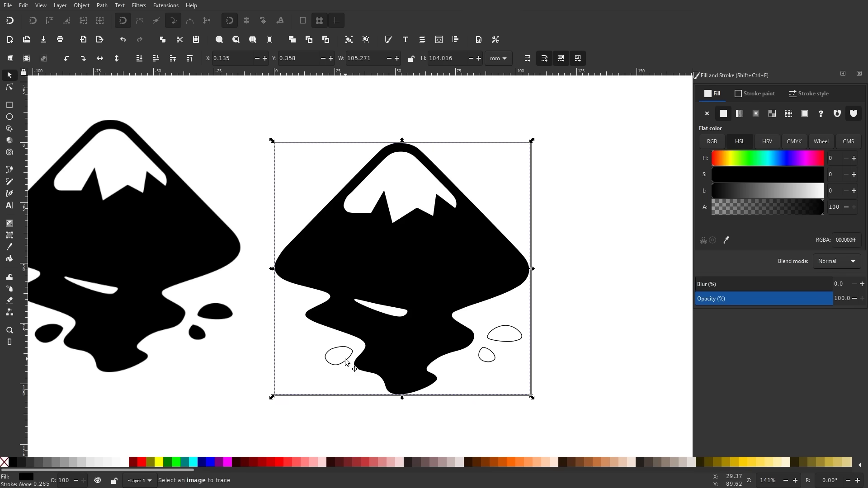
# - Fill the three small droplet shapes beside the mountain's base with black and remove their strokes
pyautogui.click(347, 364)
pyautogui.click(13, 462)
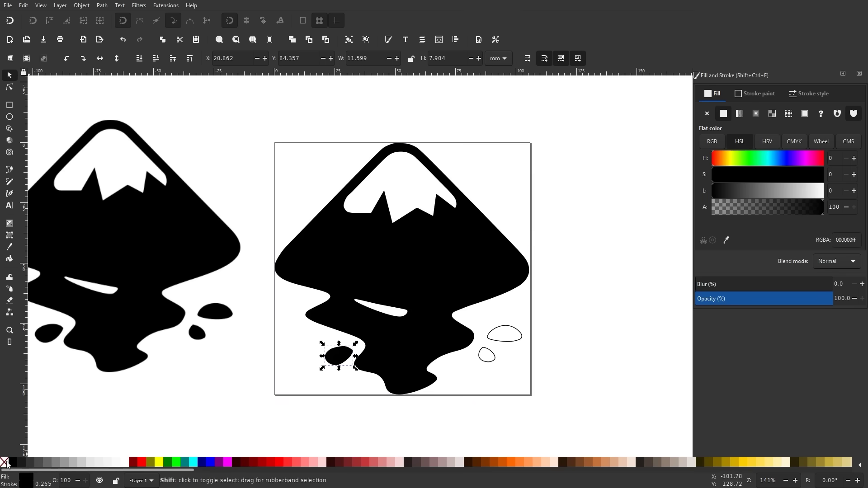
pyautogui.click(480, 357)
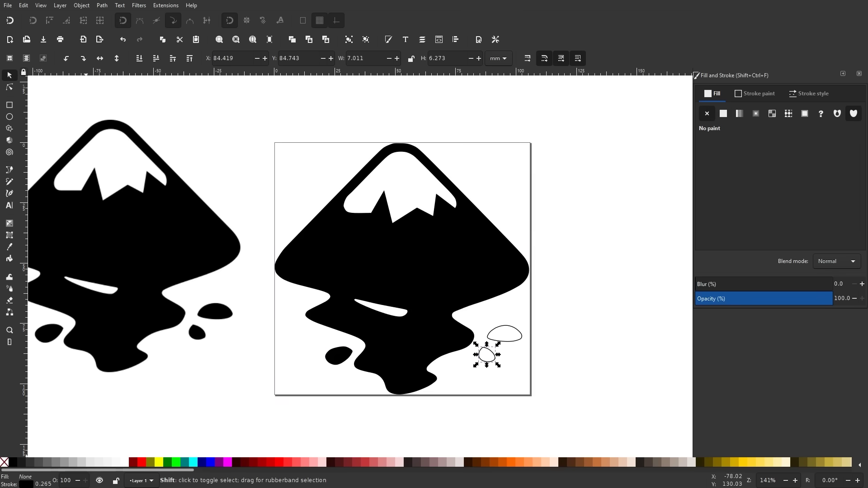
pyautogui.keyDown('shift'); pyautogui.click(5, 462); pyautogui.keyUp('shift')
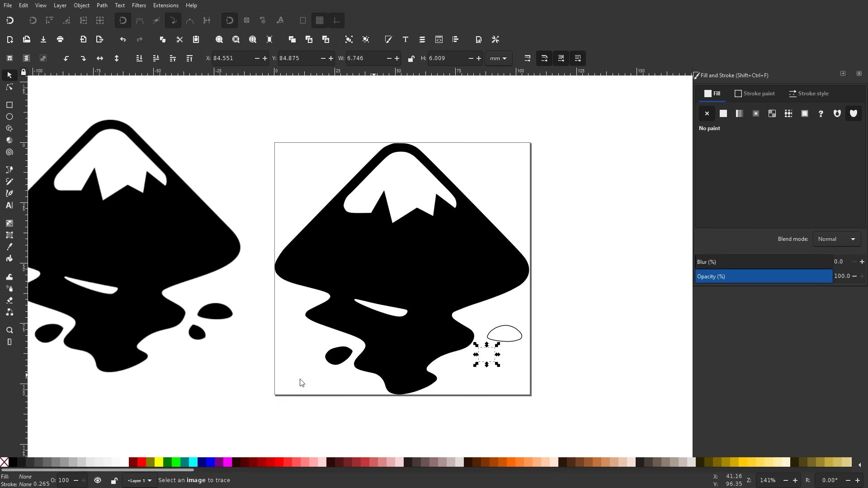
pyautogui.click(13, 462)
pyautogui.click(516, 340)
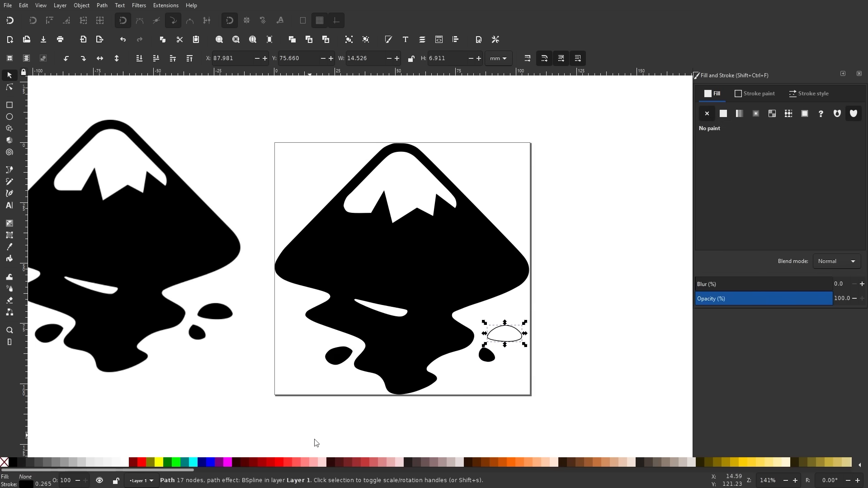
pyautogui.click(12, 462)
pyautogui.keyDown('shift'); pyautogui.click(5, 462); pyautogui.keyUp('shift')
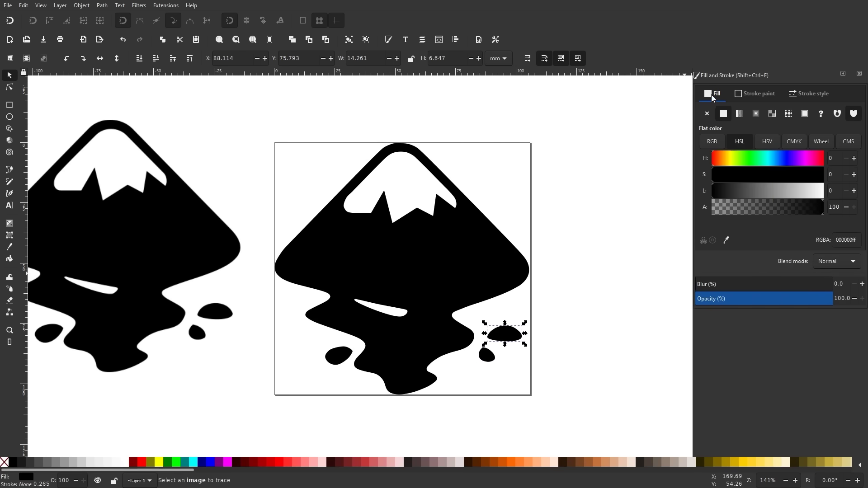
pyautogui.click(716, 141)
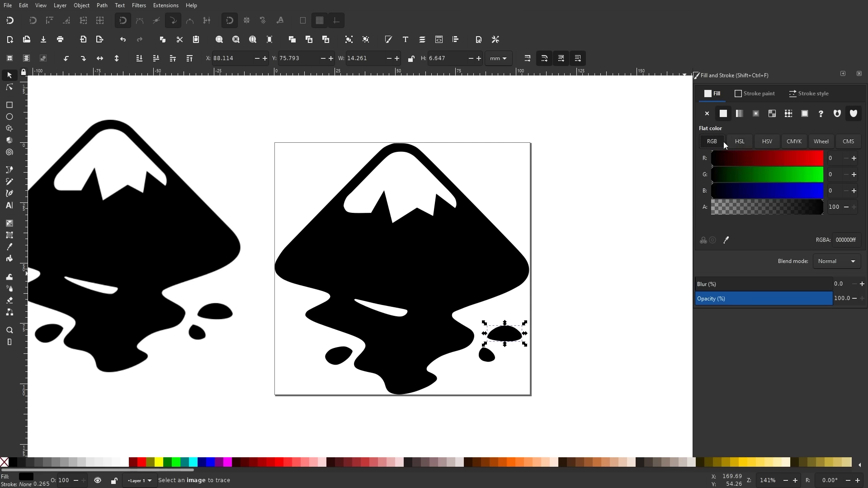
pyautogui.click(739, 142)
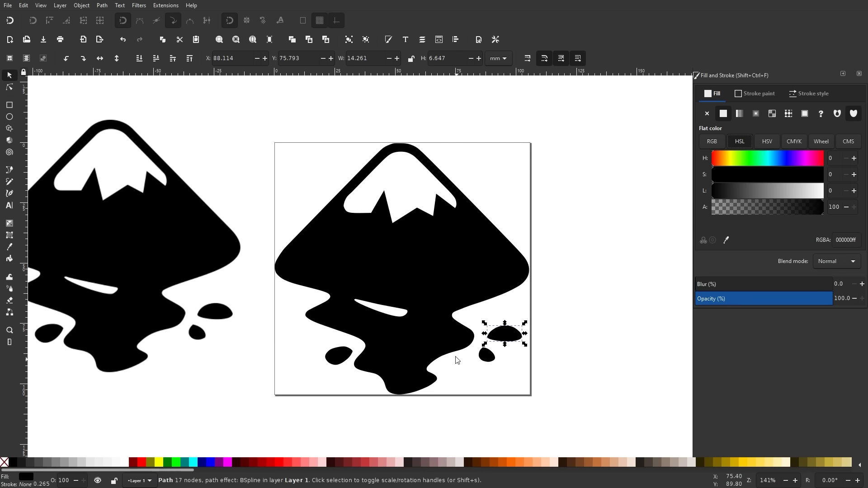
# - Select all six traced shapes on the page and apply Object to Path to them
pyautogui.keyDown('ctrl'); pyautogui.scroll(-1, 360, 351); pyautogui.keyUp('ctrl')
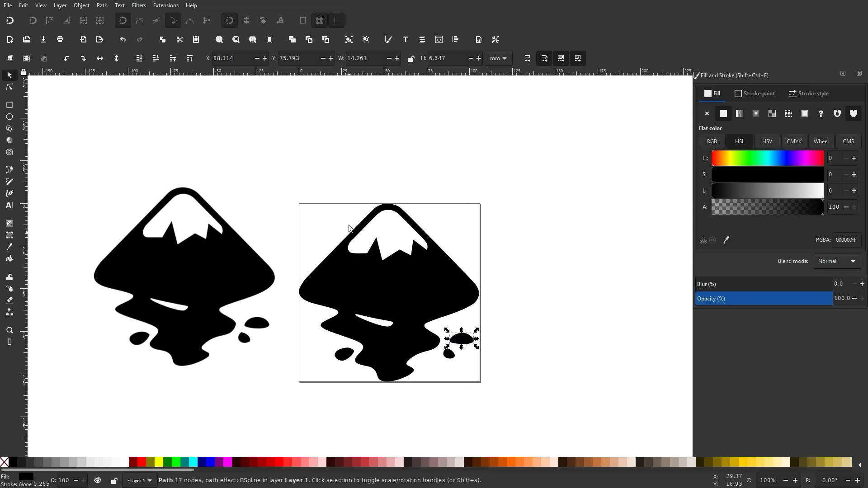
pyautogui.moveTo(531, 423); pyautogui.dragTo(282, 145)
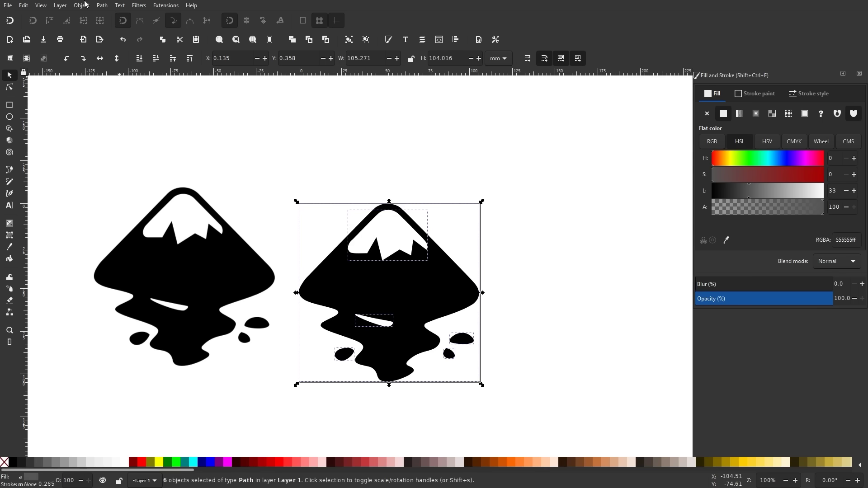
pyautogui.click(101, 6)
pyautogui.click(125, 38)
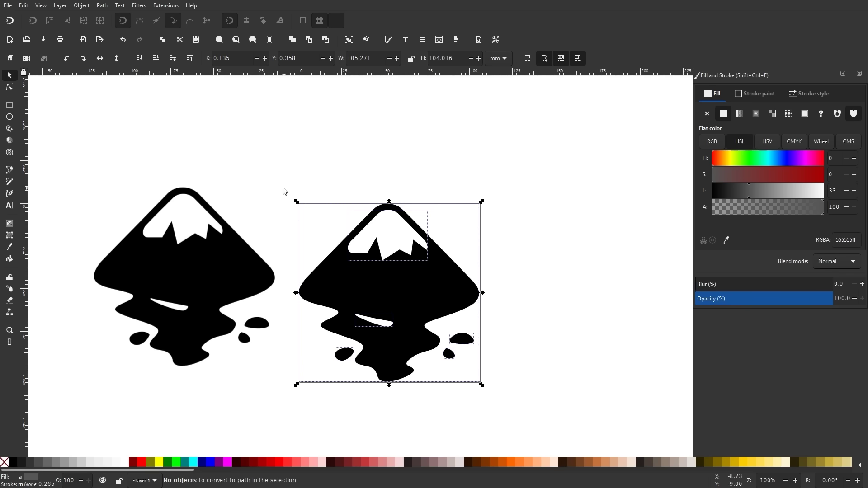
# - Delete the original logo image beside the page, keeping only the traced vector shapes
pyautogui.moveTo(218, 258); pyautogui.dragTo(175, 227)
pyautogui.press('Delete')
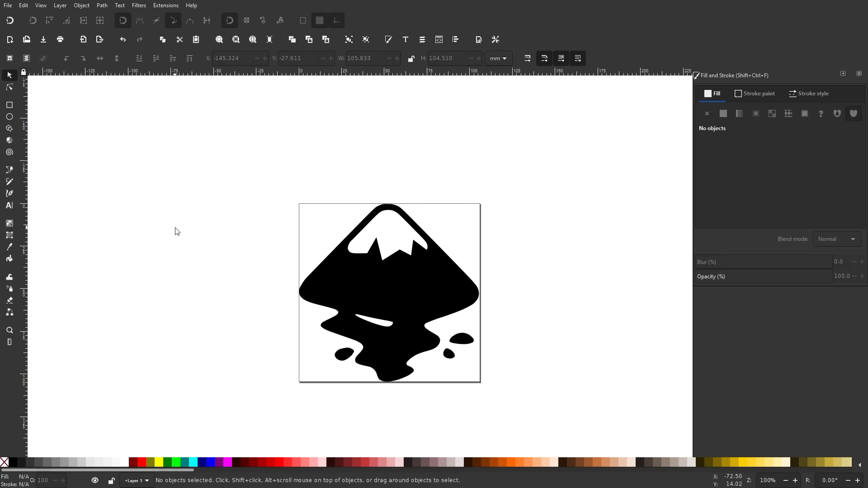
pyautogui.hscroll(1, 581, 297)
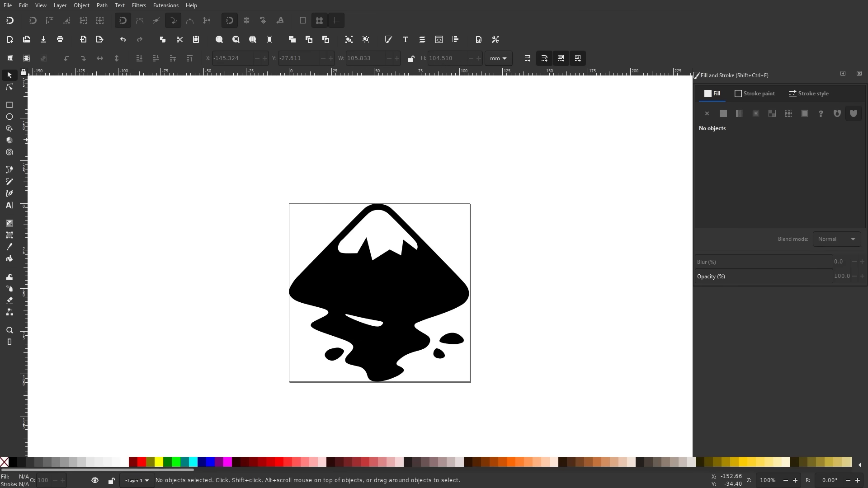
pyautogui.click(7, 5)
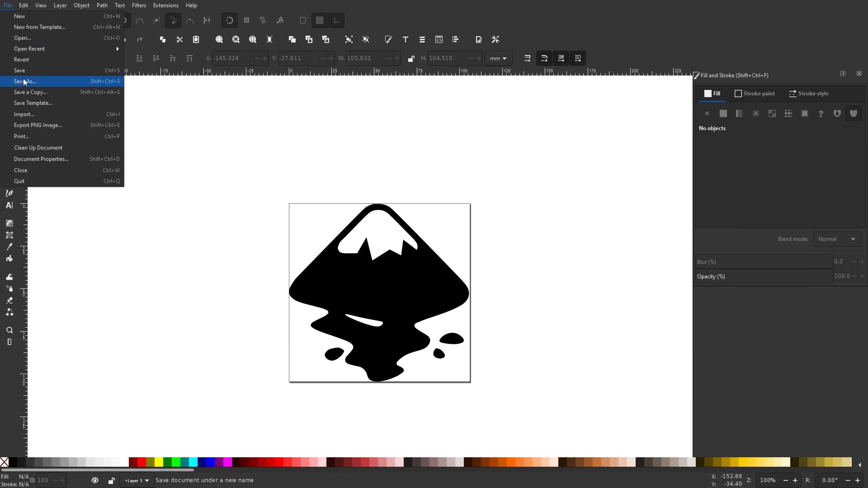
pyautogui.click(218, 2)
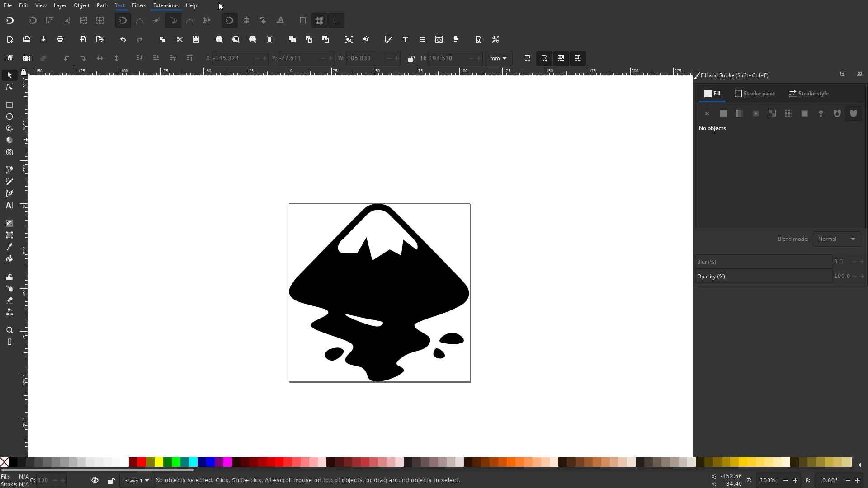
# - Select all the traced shapes, enlarge them together about their centre to about 499 mm wide, and undo the scaling
pyautogui.click(377, 213)
pyautogui.moveTo(534, 435); pyautogui.dragTo(177, 148)
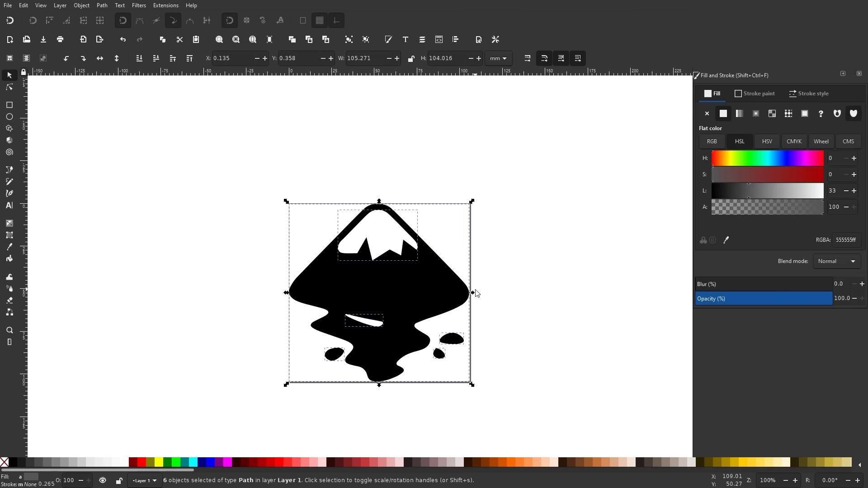
pyautogui.scroll(-3, 475, 296)
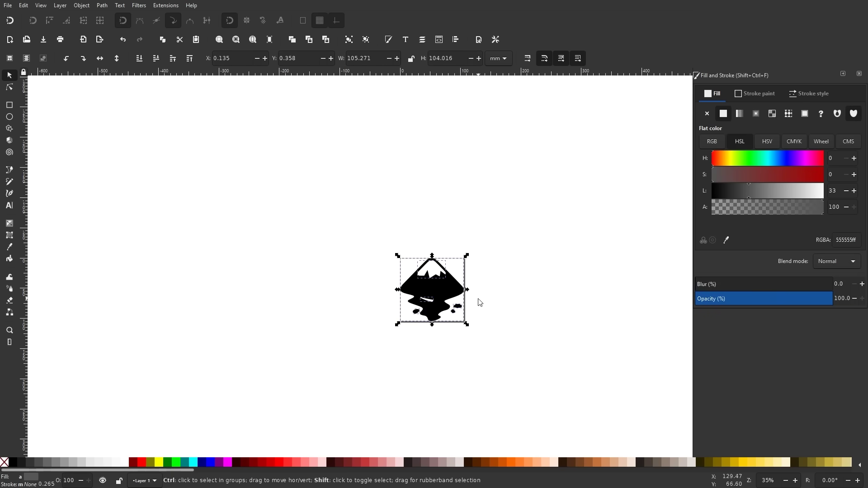
pyautogui.moveTo(468, 293); pyautogui.dragTo(585, 334)
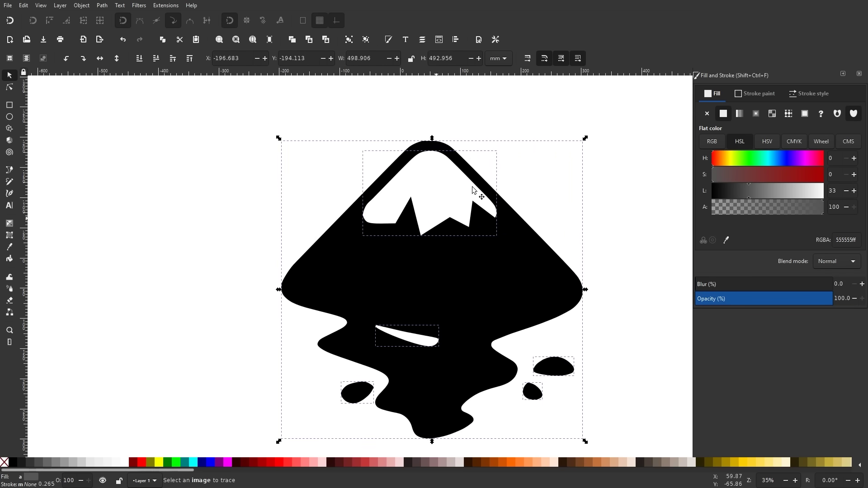
pyautogui.hotkey('ctrl', 'z')
pyautogui.scroll(4, 480, 294)
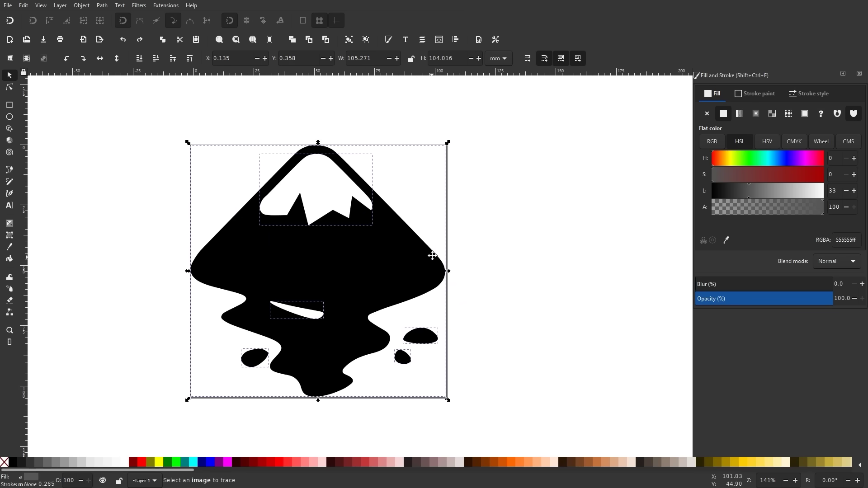
# - Open the PNG export settings for the traced logo and clear the selection
pyautogui.click(8, 5)
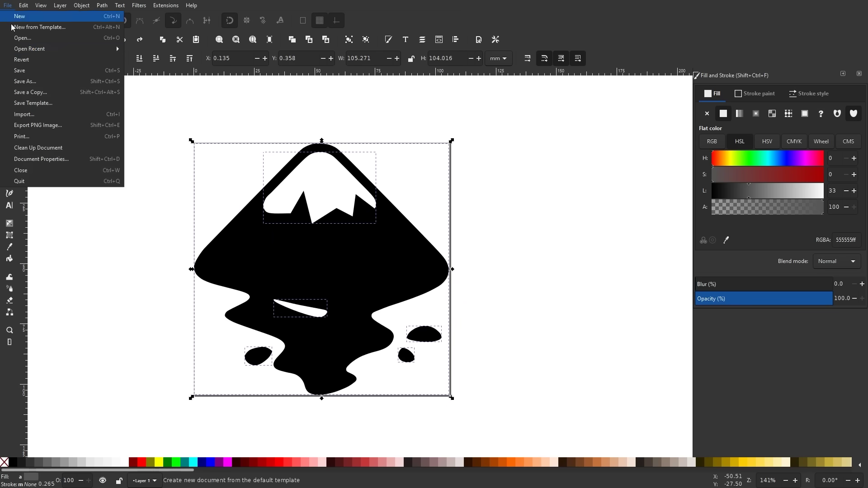
pyautogui.click(43, 128)
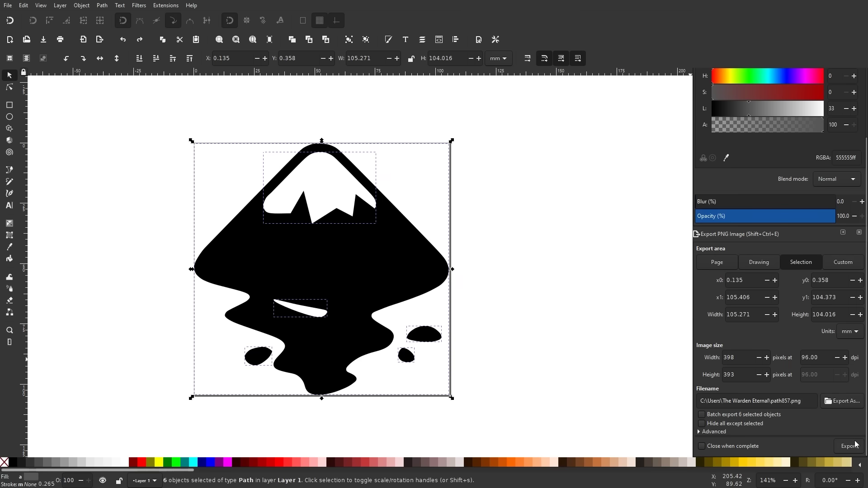
pyautogui.scroll(3, 866, 416)
pyautogui.scroll(-1, 454, 296)
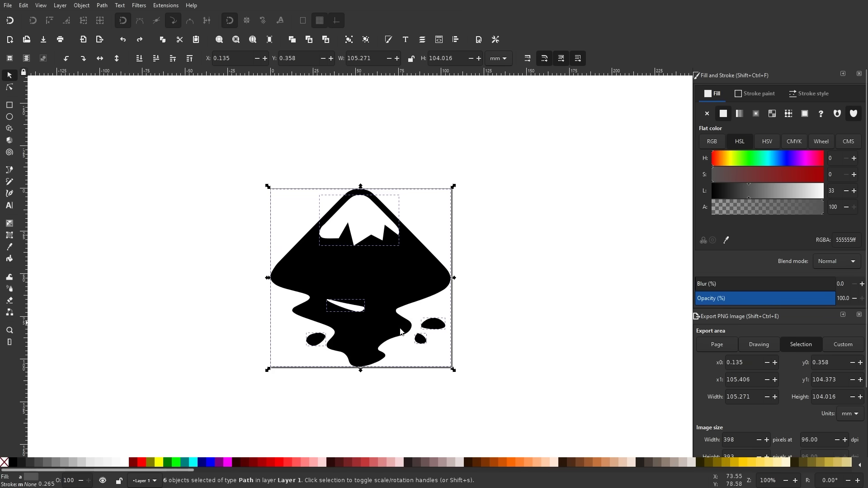
pyautogui.click(482, 345)
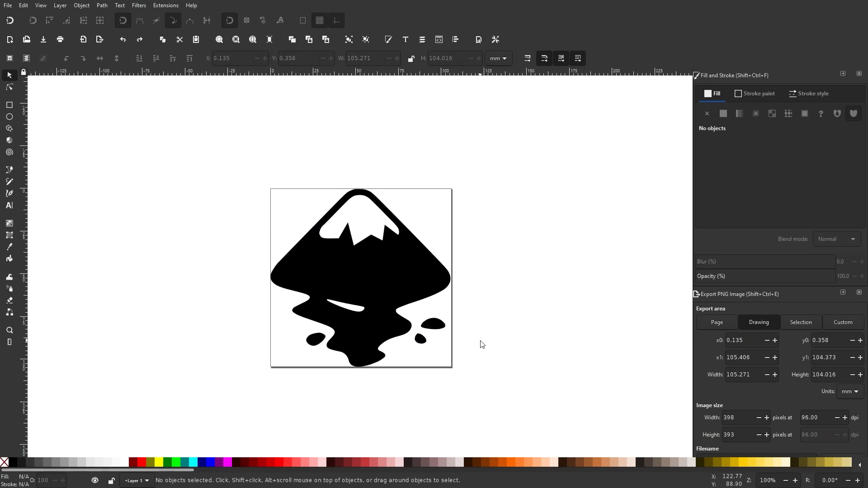